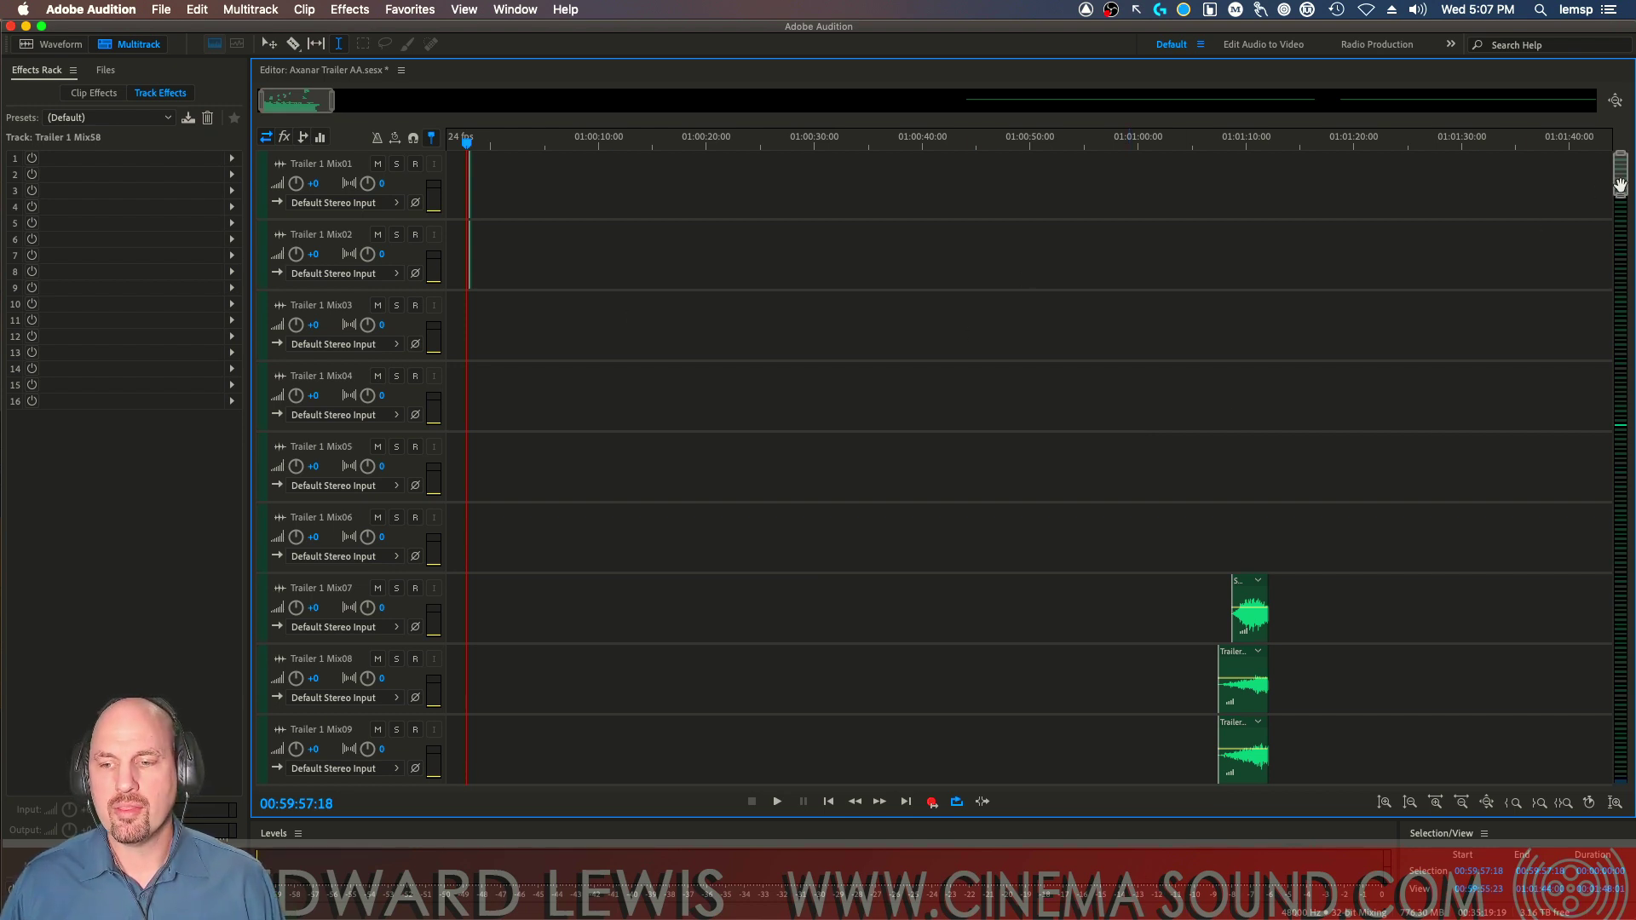
Scroll the mixer strips, view a track's automation mode choices, and return to the timeline.
{"action": "scroll", "coordinate": [1620, 176], "scroll_direction": "down", "scroll_amount": 2}
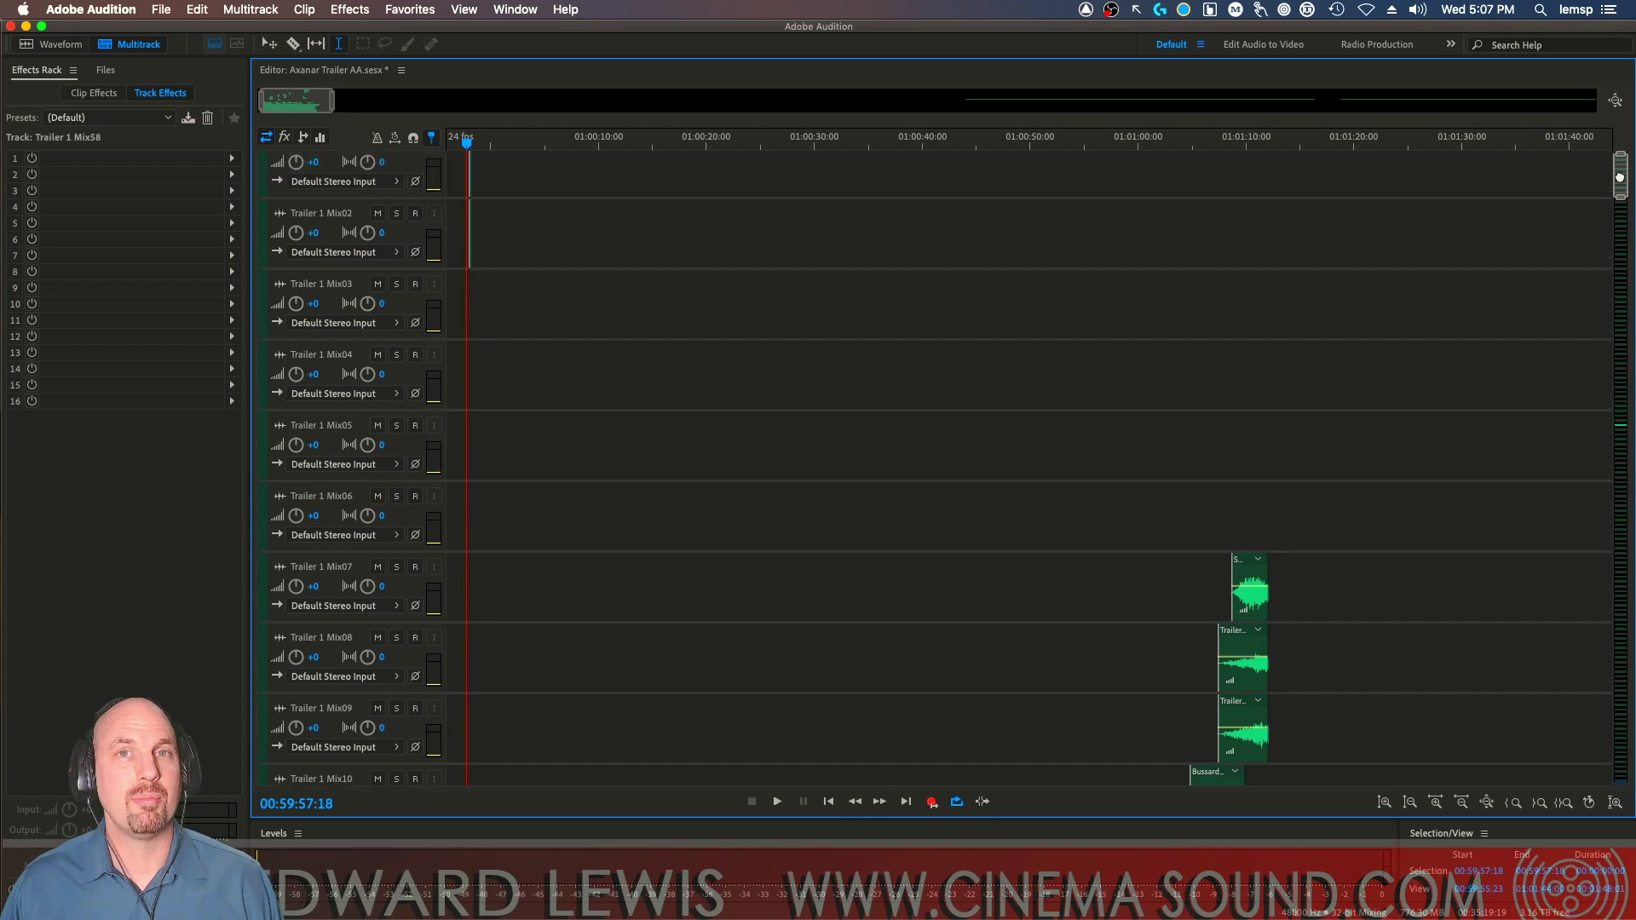
{"action": "mouse_move", "coordinate": [1619, 176]}
{"action": "left_mouse_down"}
{"action": "mouse_move", "coordinate": [1620, 443]}
{"action": "mouse_move", "coordinate": [1565, 731]}
{"action": "mouse_move", "coordinate": [1630, 219]}
{"action": "mouse_move", "coordinate": [1620, 724]}
{"action": "left_mouse_up"}
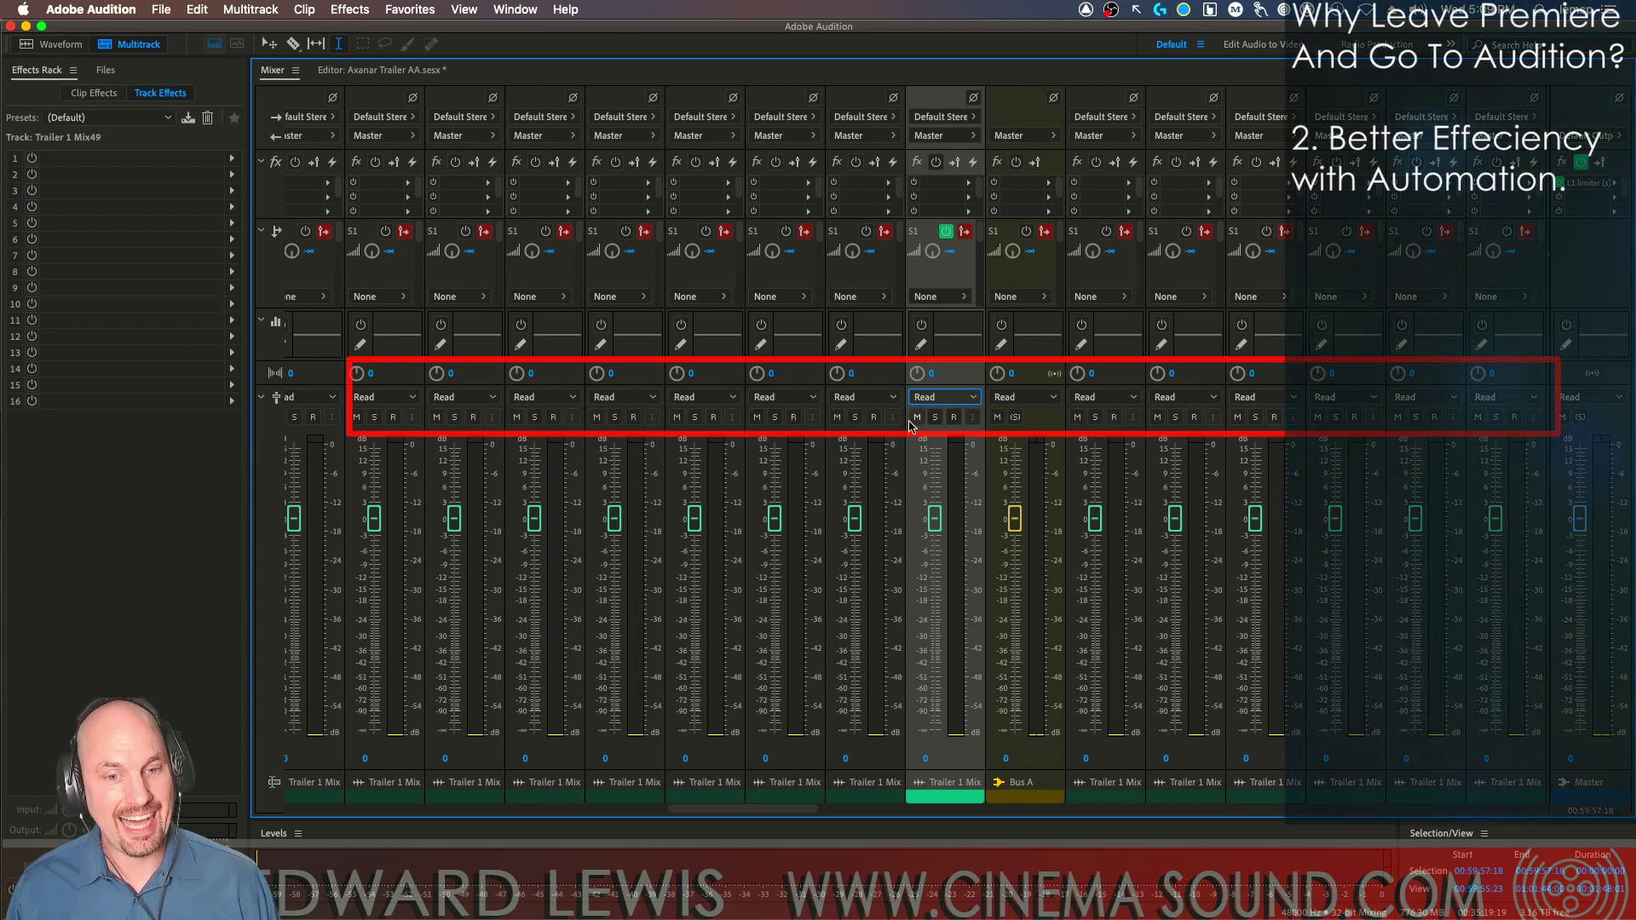
{"action": "left_click", "coordinate": [891, 398]}
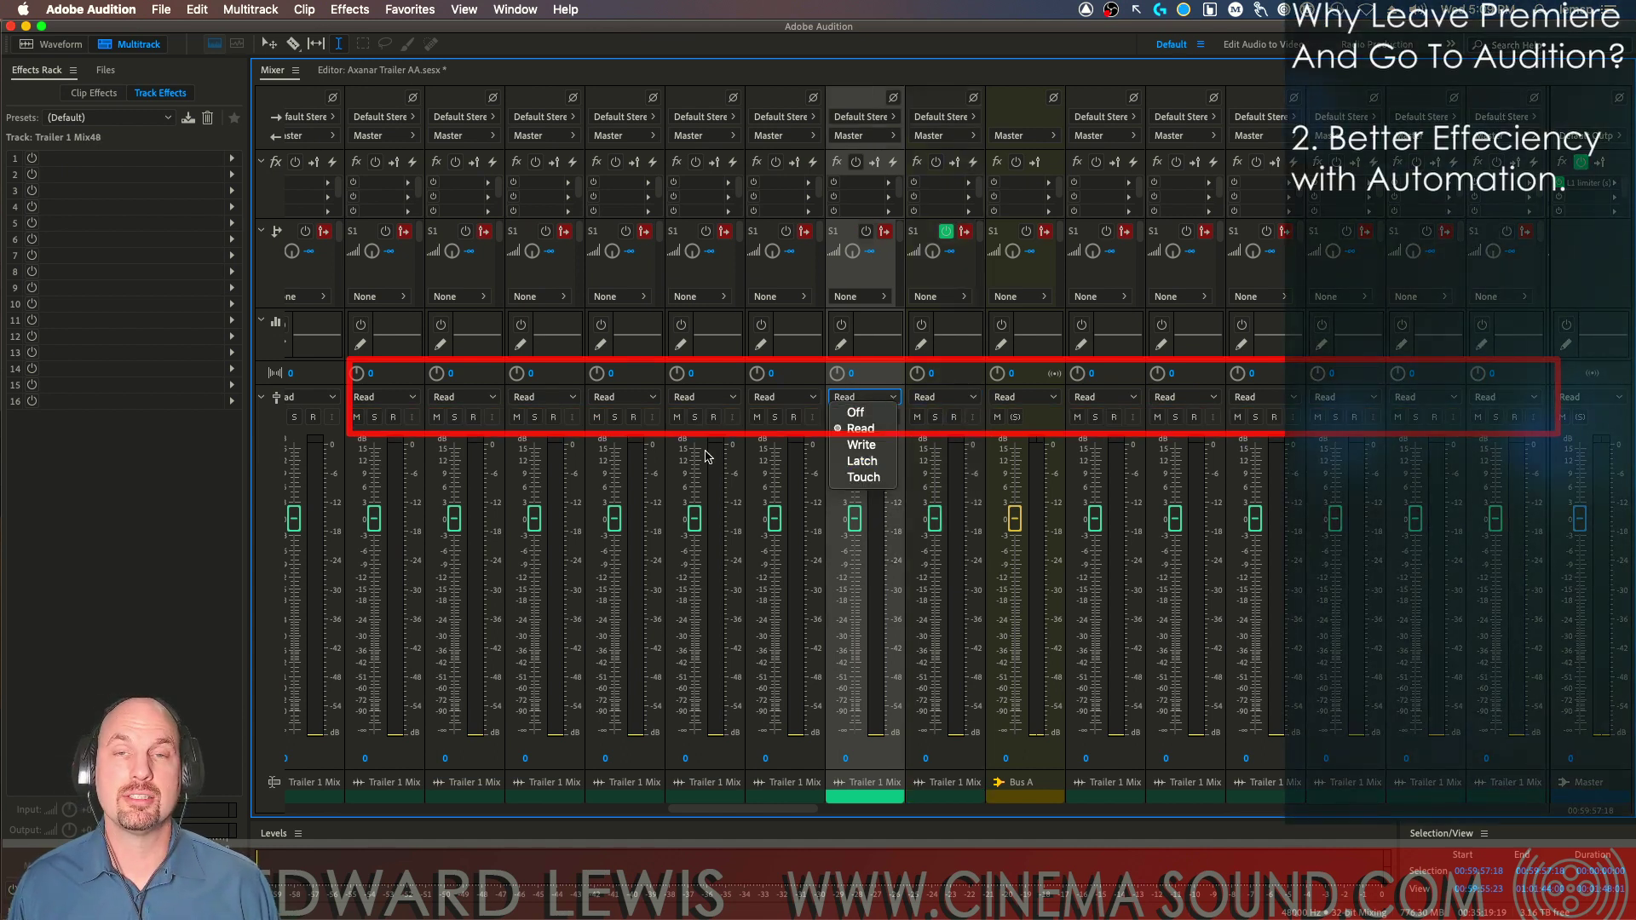
{"action": "left_click", "coordinate": [377, 71]}
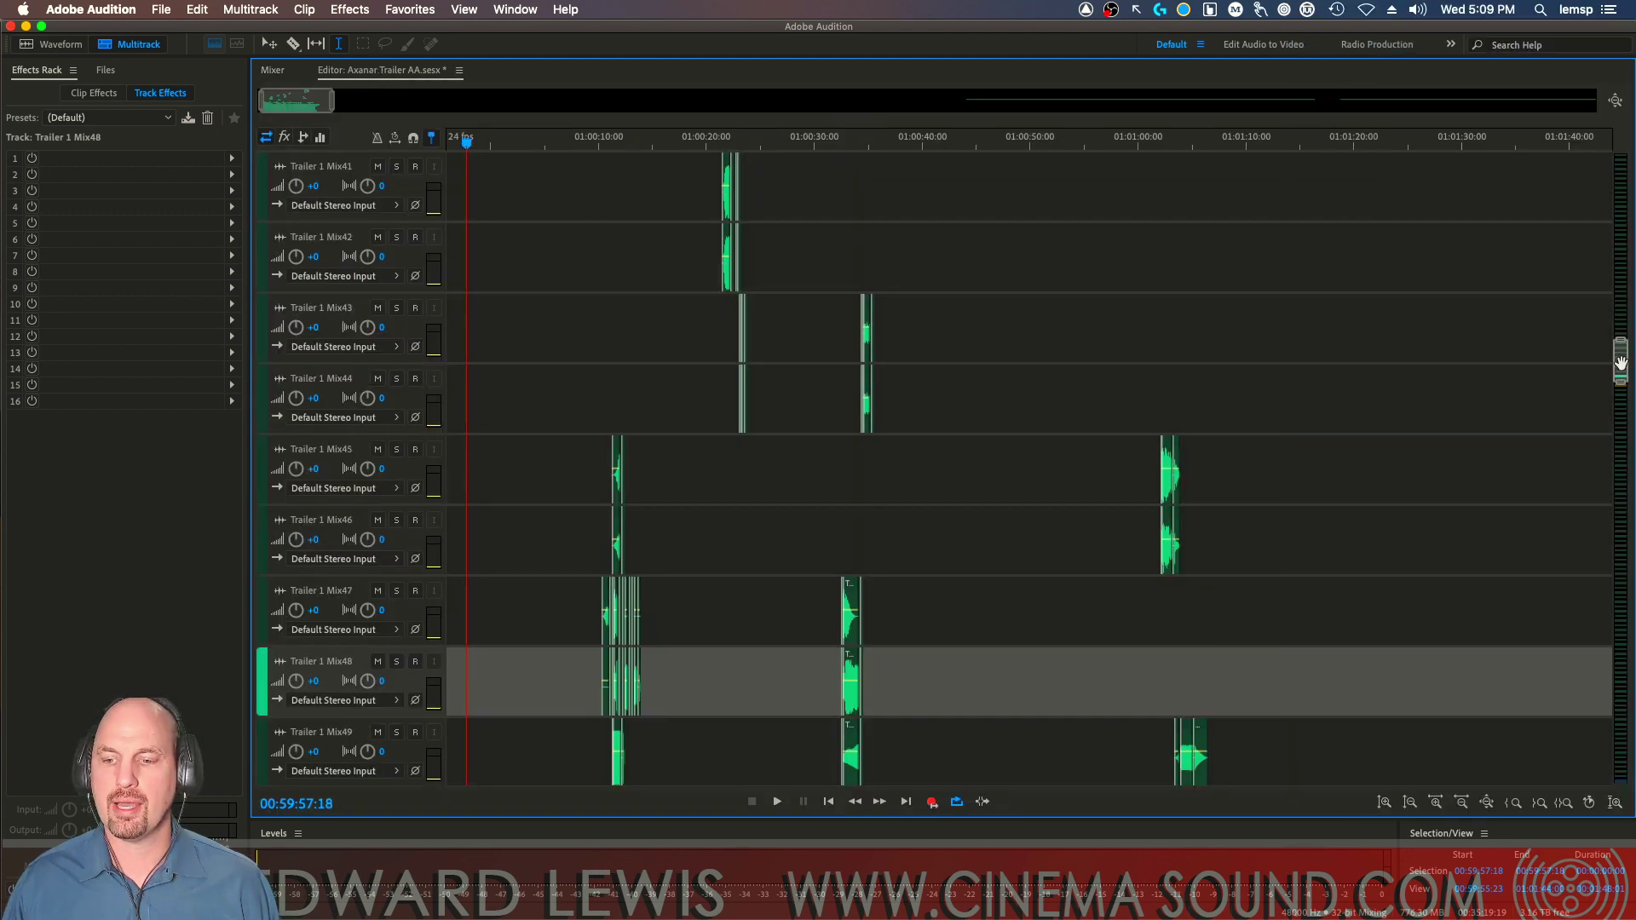
{"action": "mouse_move", "coordinate": [1619, 364]}
{"action": "left_mouse_down"}
{"action": "mouse_move", "coordinate": [1626, 614]}
{"action": "mouse_move", "coordinate": [1625, 170]}
{"action": "mouse_move", "coordinate": [1607, 541]}
{"action": "left_mouse_up"}
Scroll across the Mixer channel strips, then go back to the multitrack editor.
{"action": "left_click", "coordinate": [275, 70]}
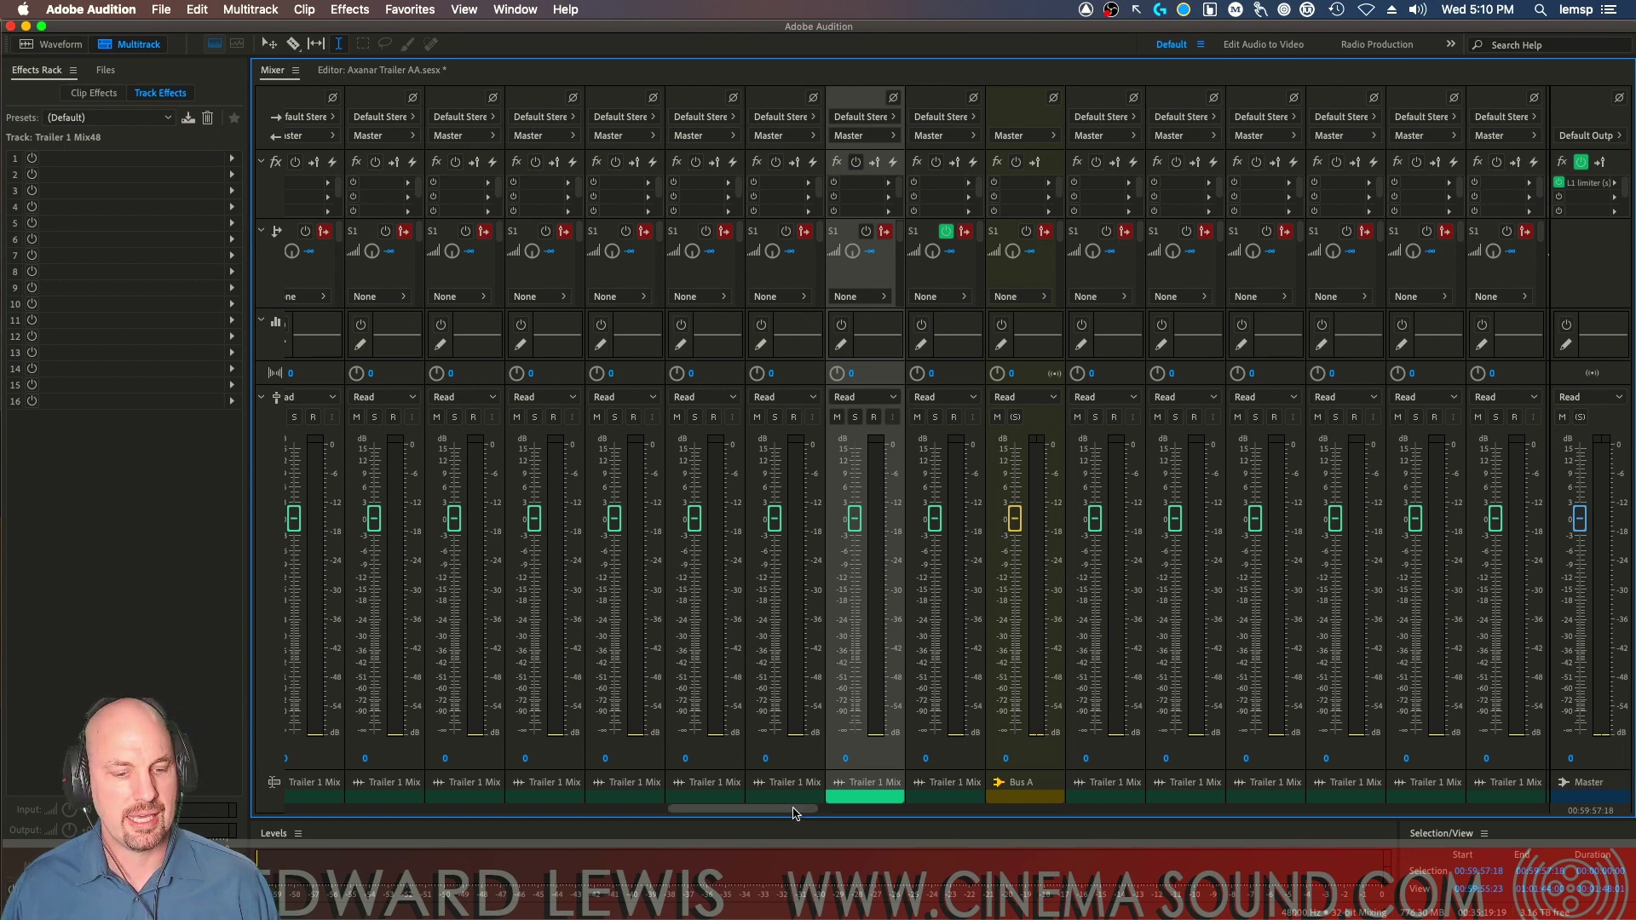
{"action": "left_click_drag", "start_coordinate": [798, 810], "coordinate": [331, 734]}
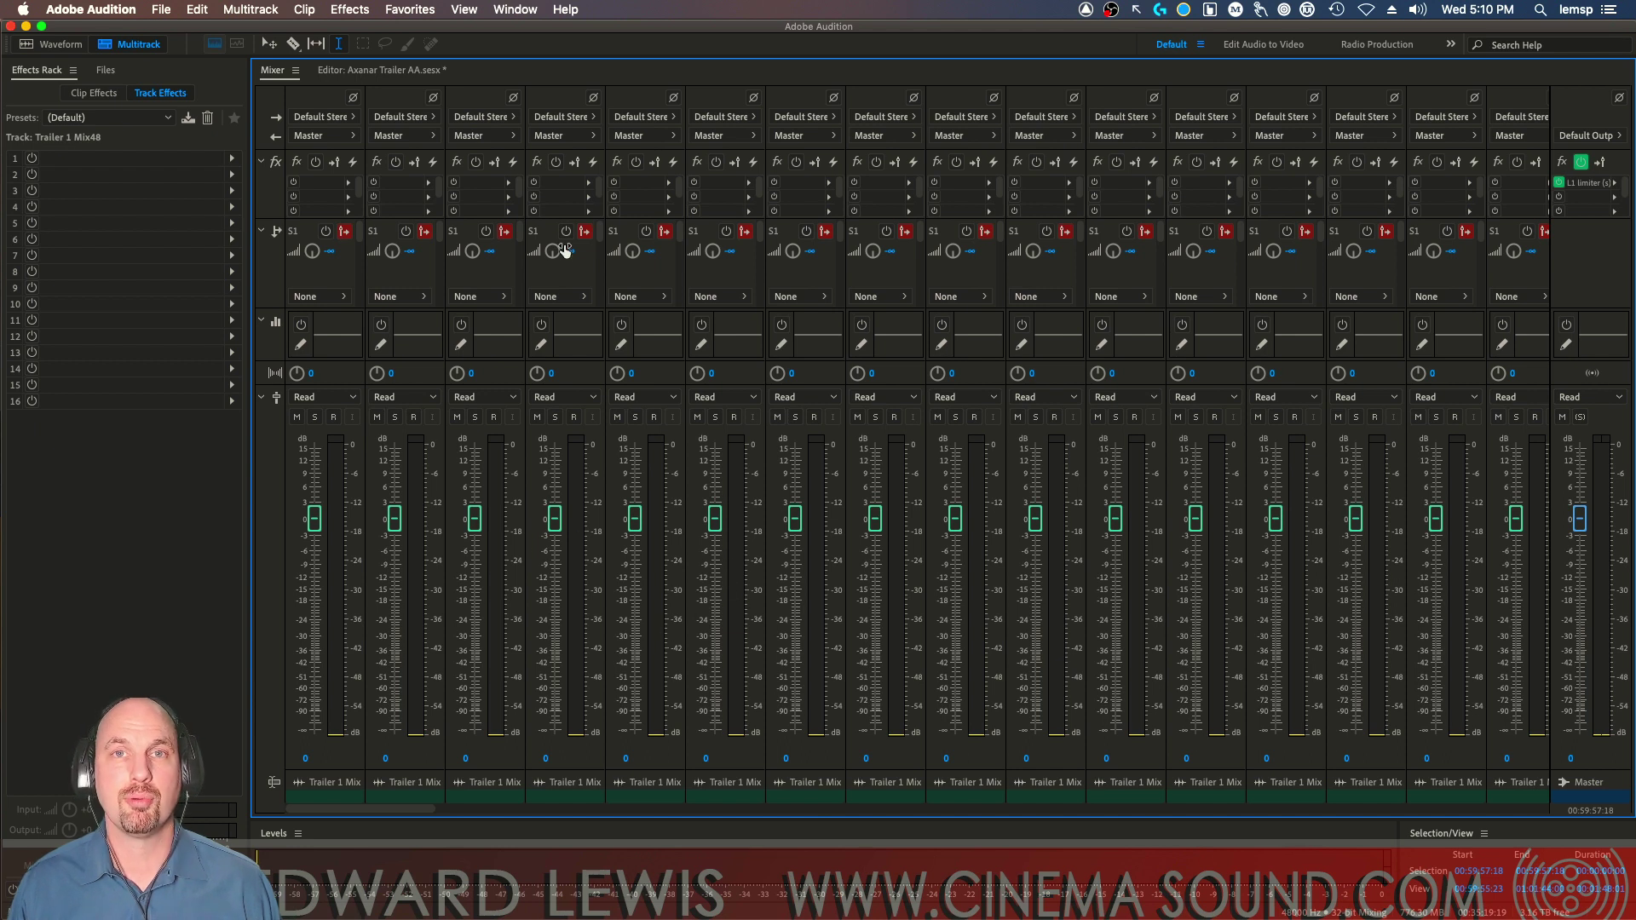
{"action": "left_click", "coordinate": [403, 72]}
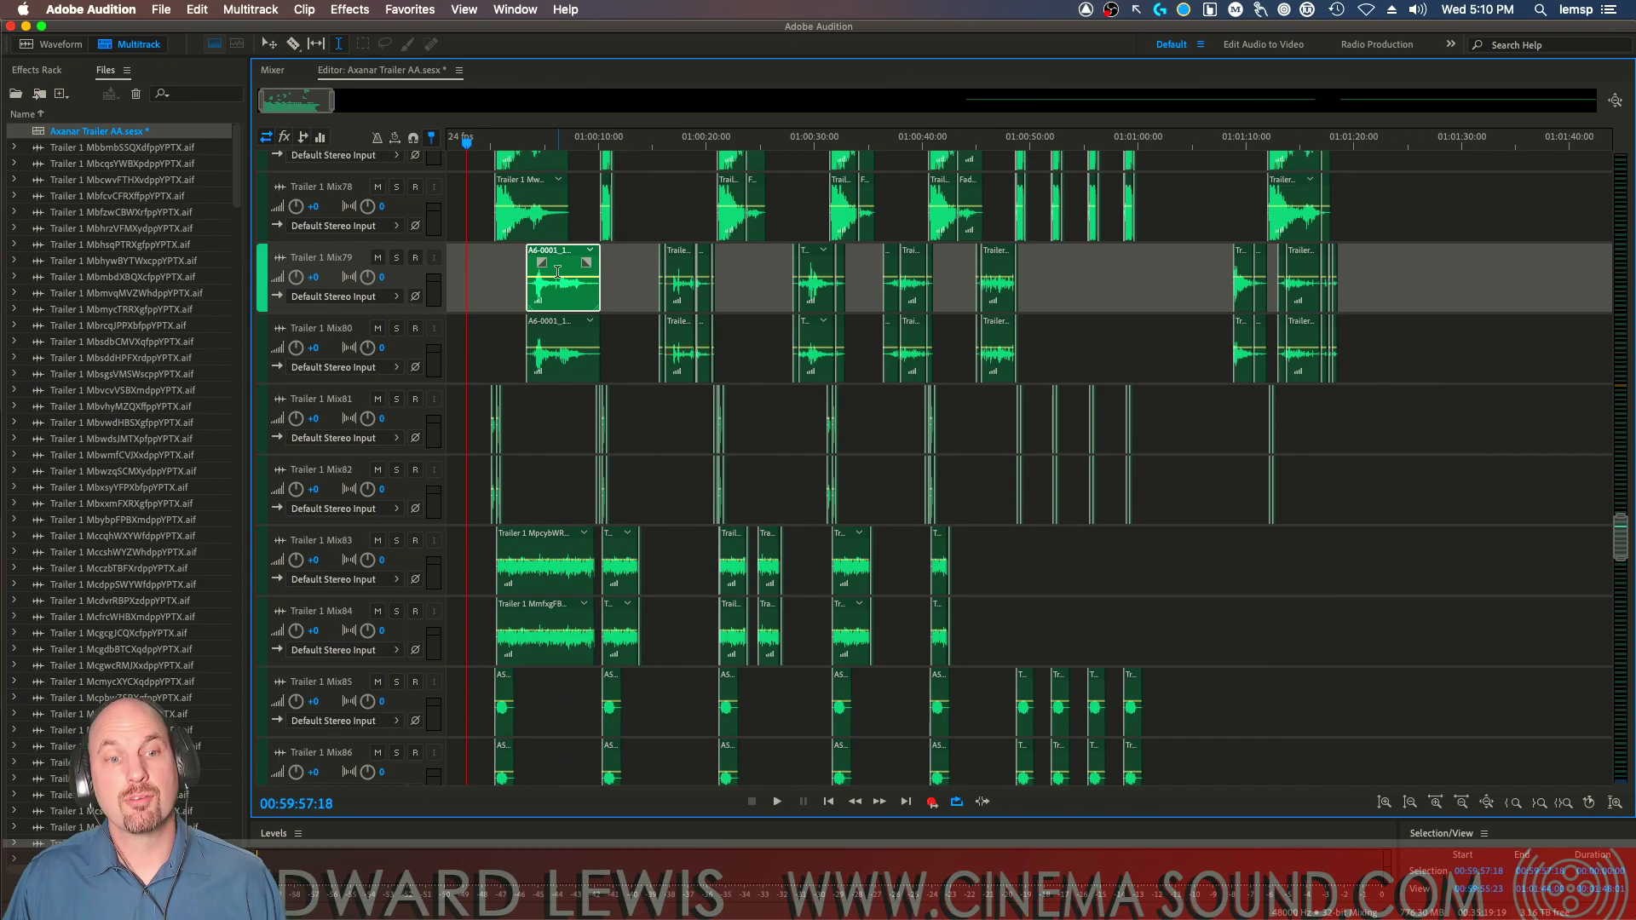
Open a clip as a spectrogram, select a time range, then clear it at 01:00:05:01.
{"action": "double_click", "coordinate": [567, 250]}
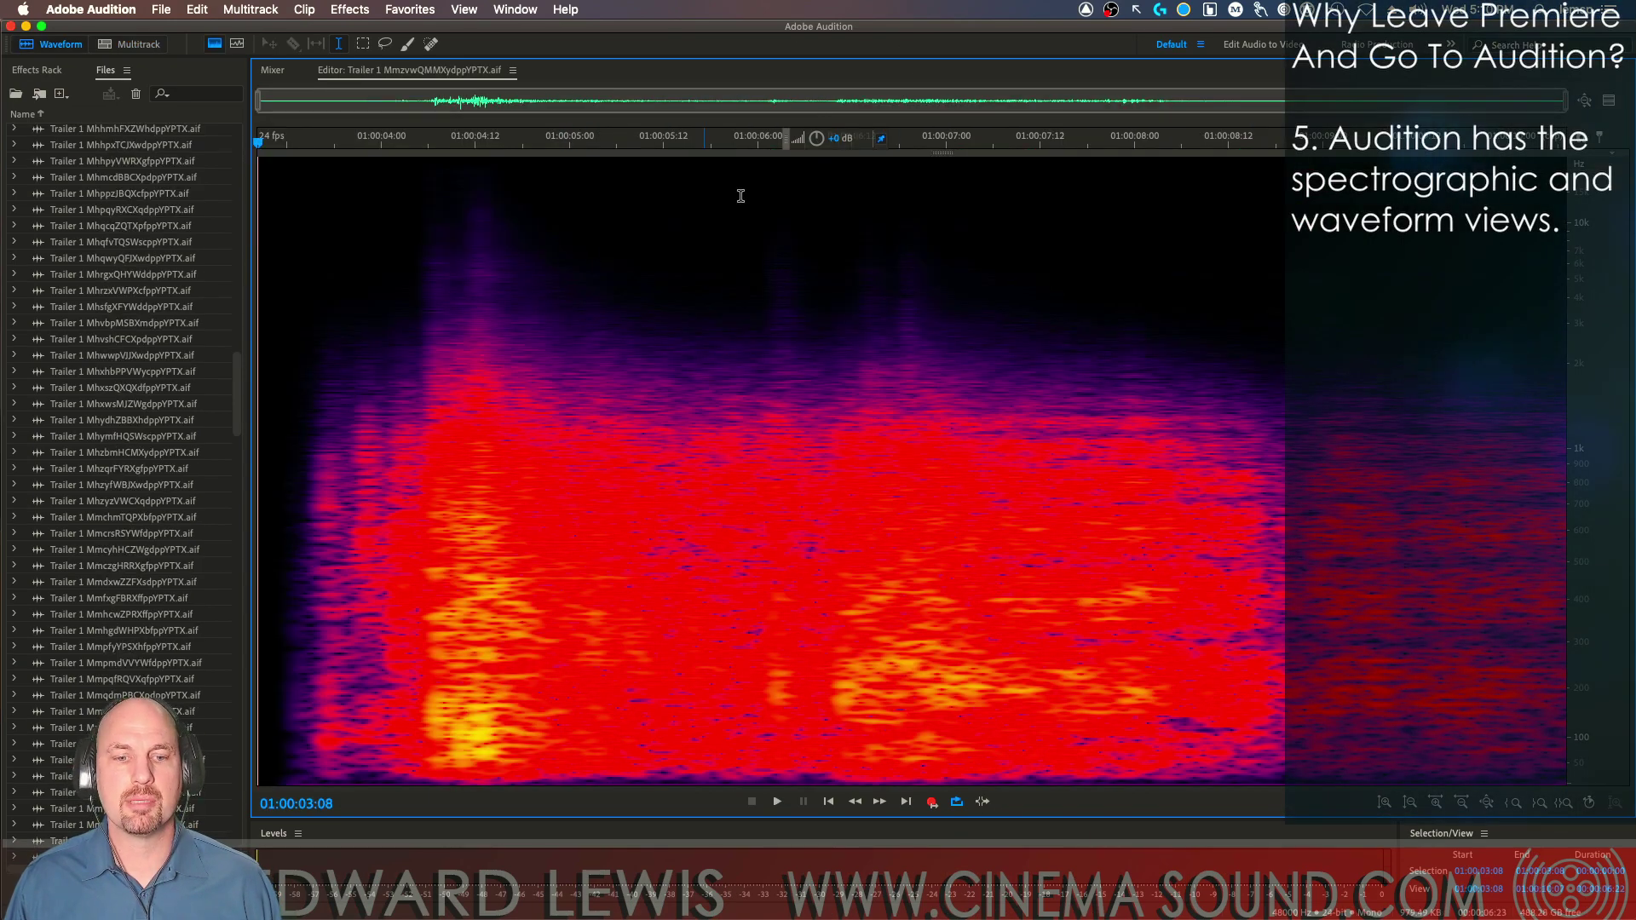
{"action": "mouse_move", "coordinate": [943, 175]}
{"action": "left_mouse_down"}
{"action": "mouse_move", "coordinate": [942, 749]}
{"action": "mouse_move", "coordinate": [943, 154]}
{"action": "left_mouse_up"}
{"action": "left_click_drag", "start_coordinate": [739, 401], "coordinate": [1097, 417]}
{"action": "left_click", "coordinate": [581, 439]}
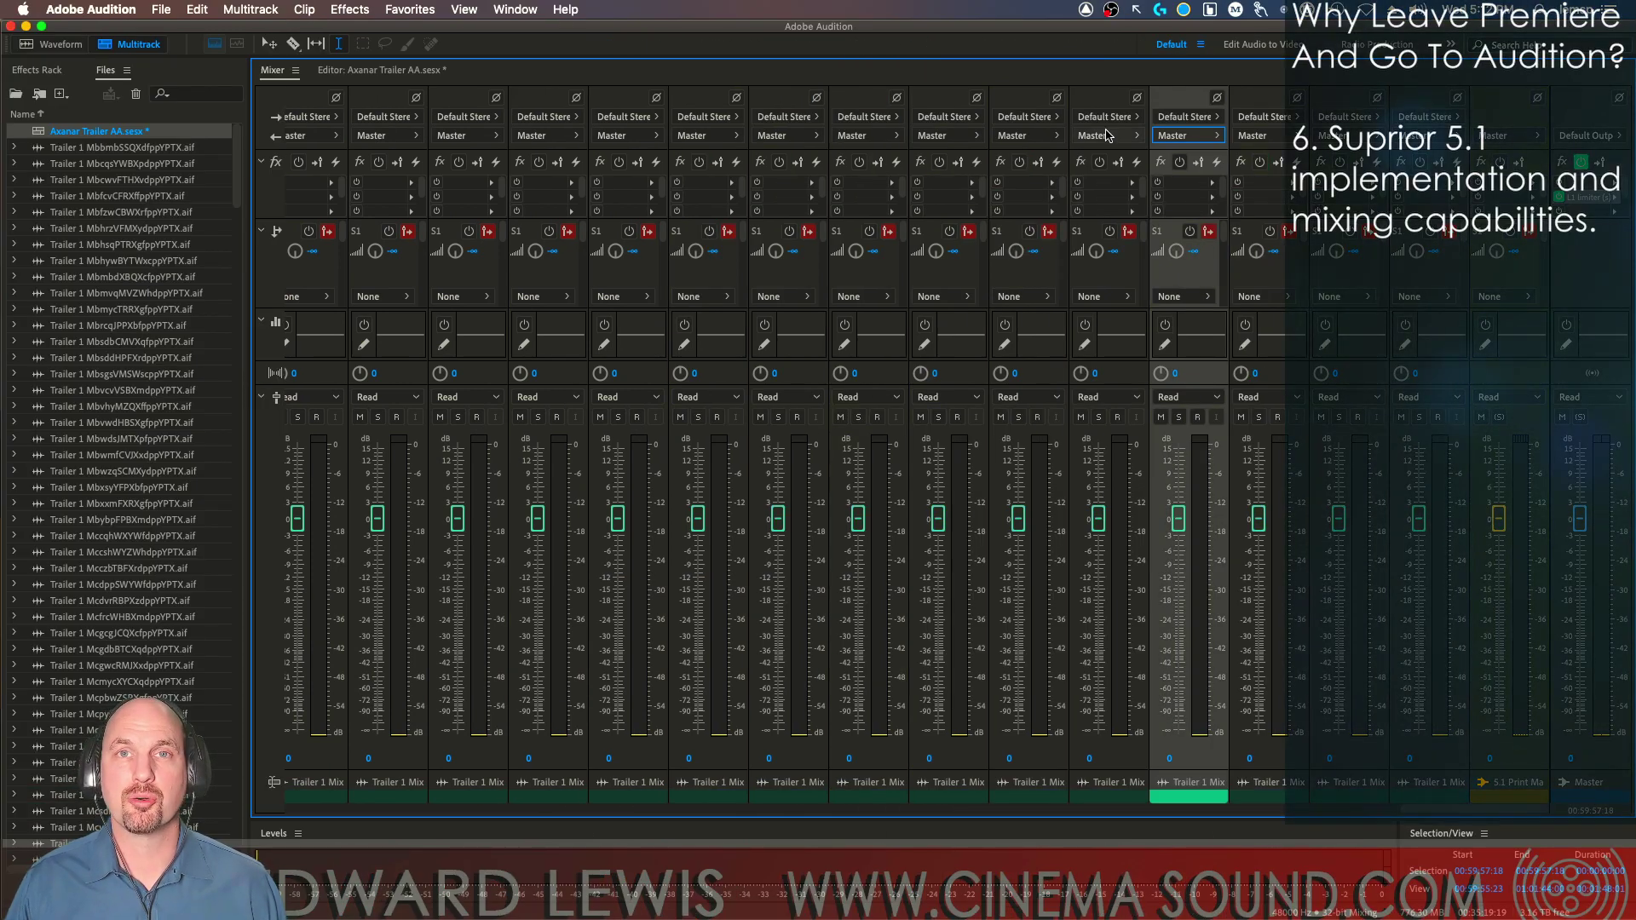
Add a 5.1 bus track and name it 5.1 master.
{"action": "left_click", "coordinate": [271, 9]}
{"action": "mouse_move", "coordinate": [277, 30]}
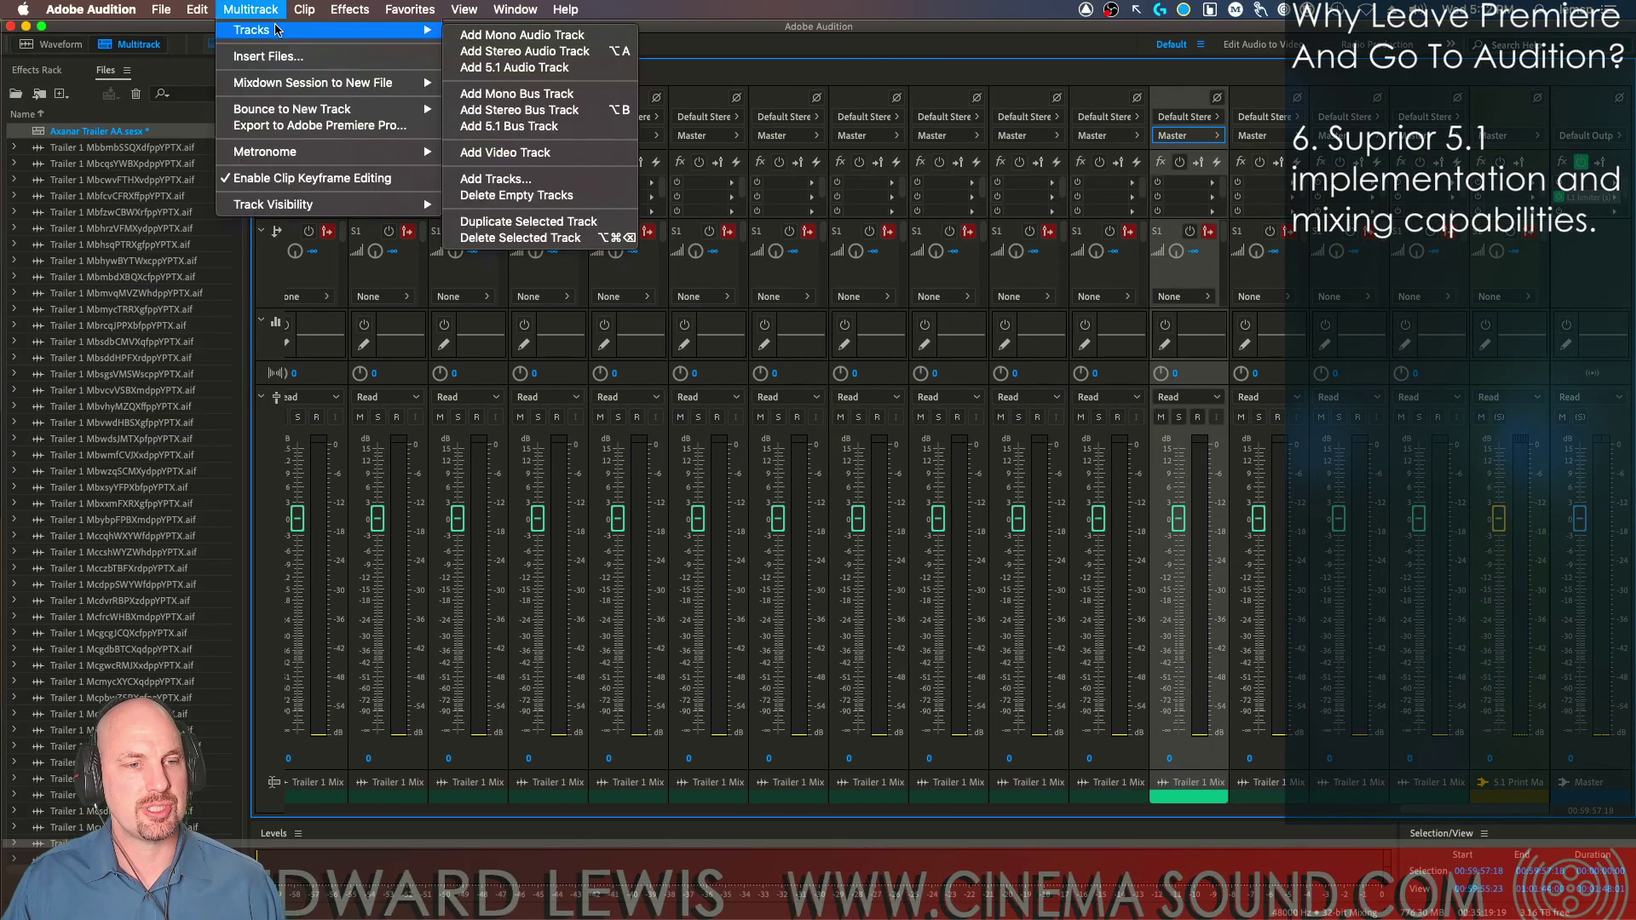
{"action": "left_click", "coordinate": [508, 126]}
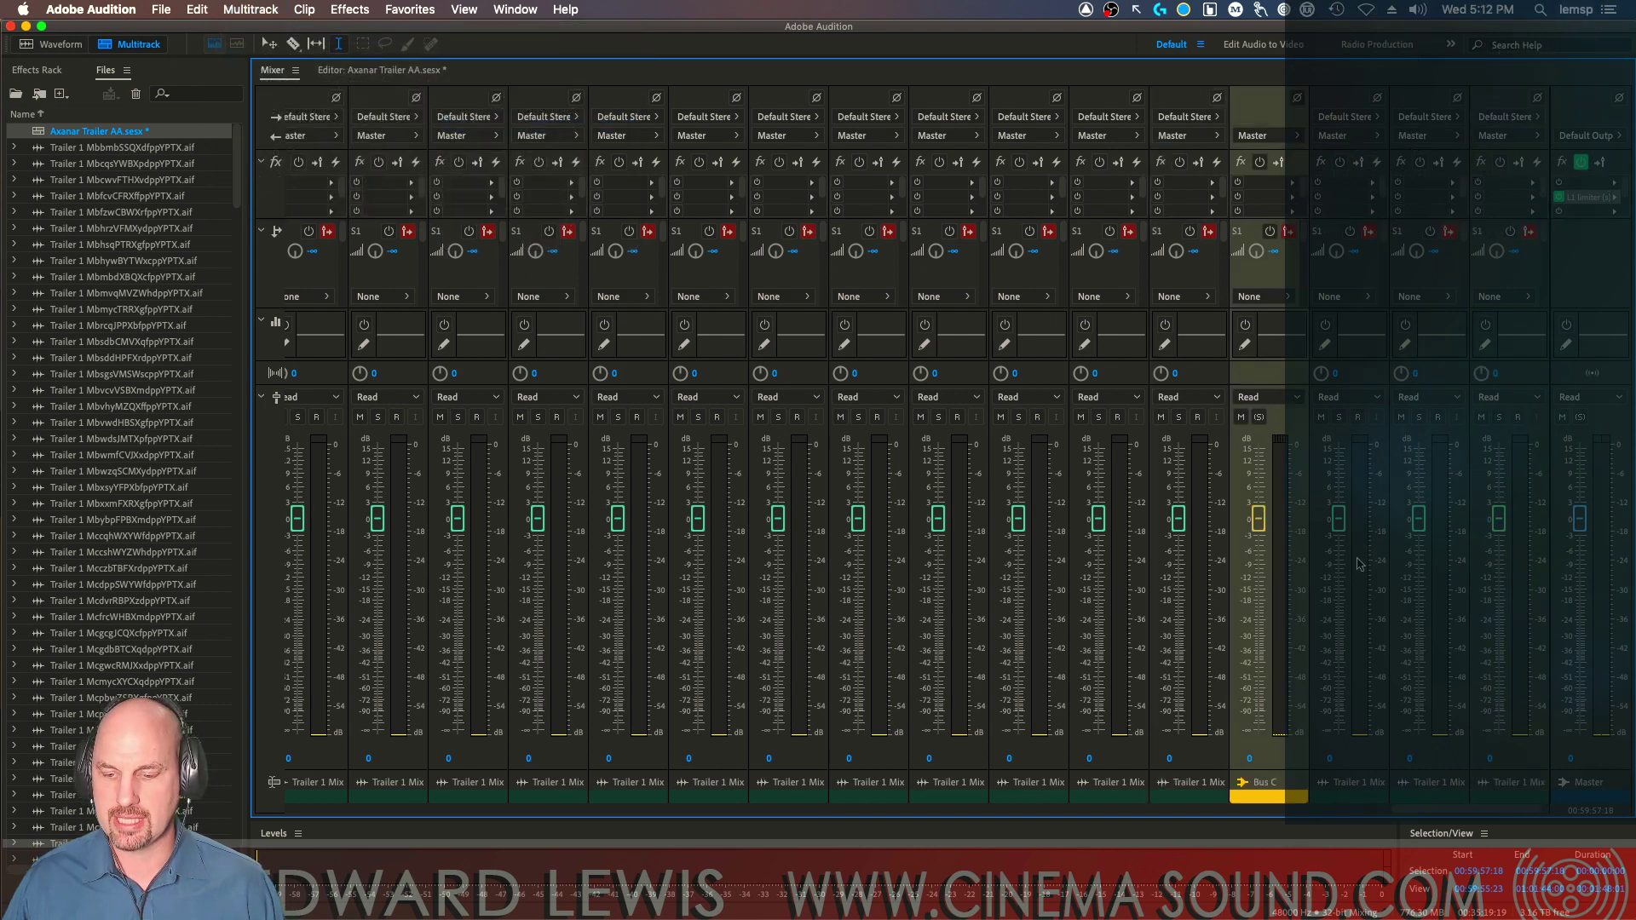
{"action": "left_click", "coordinate": [1272, 782]}
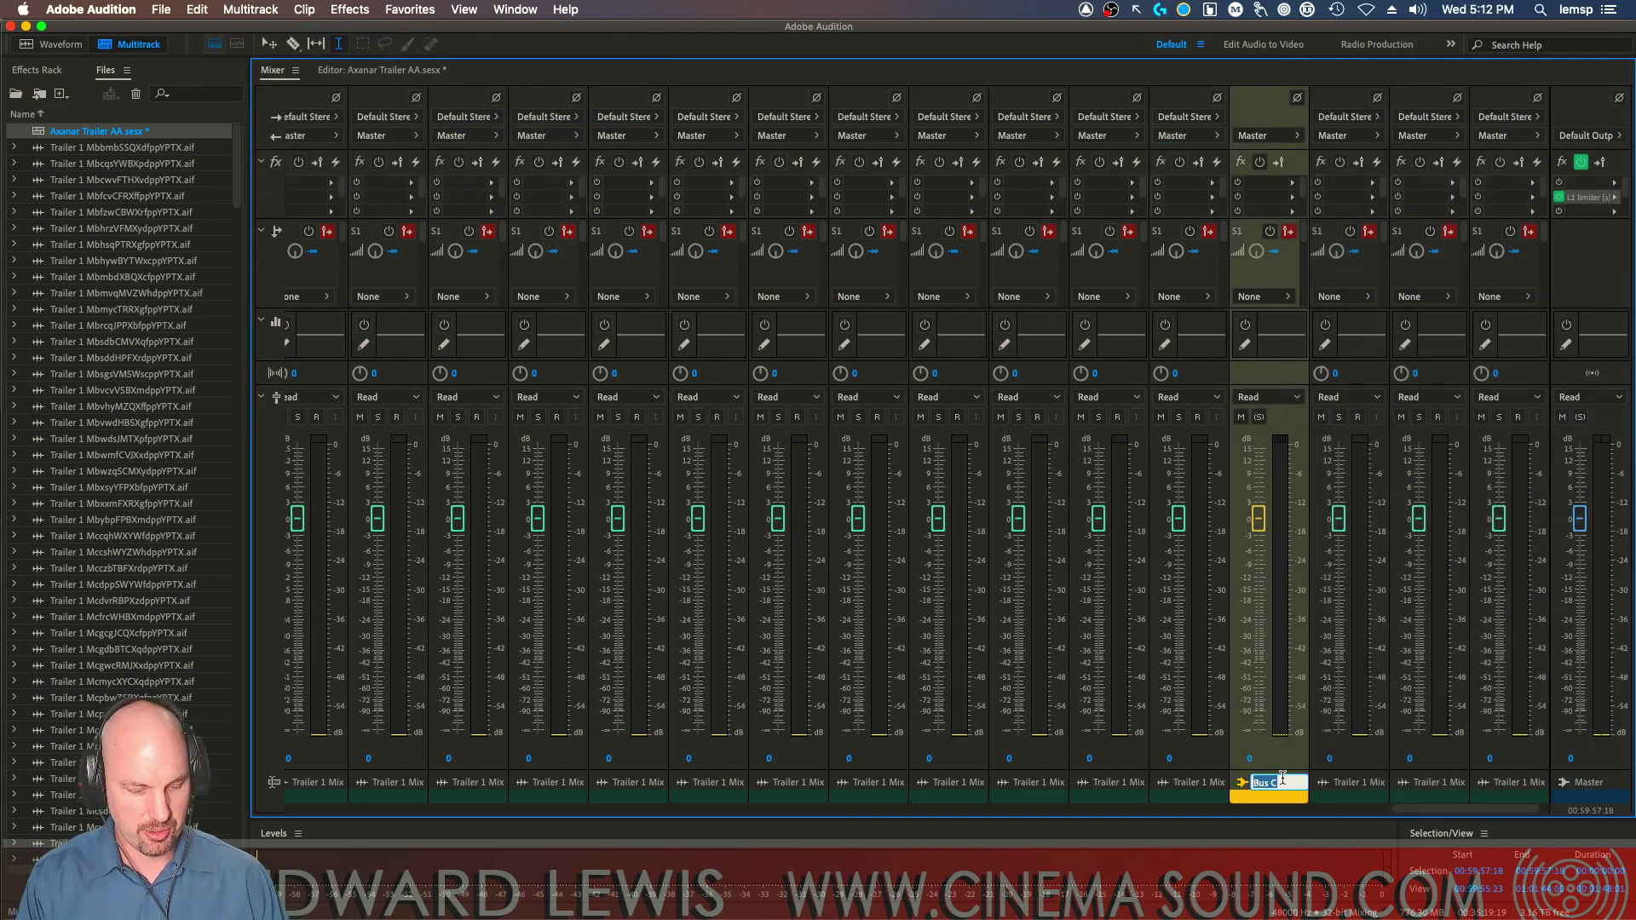
{"action": "type", "text": "5.1 master"}
{"action": "key", "text": "Return"}
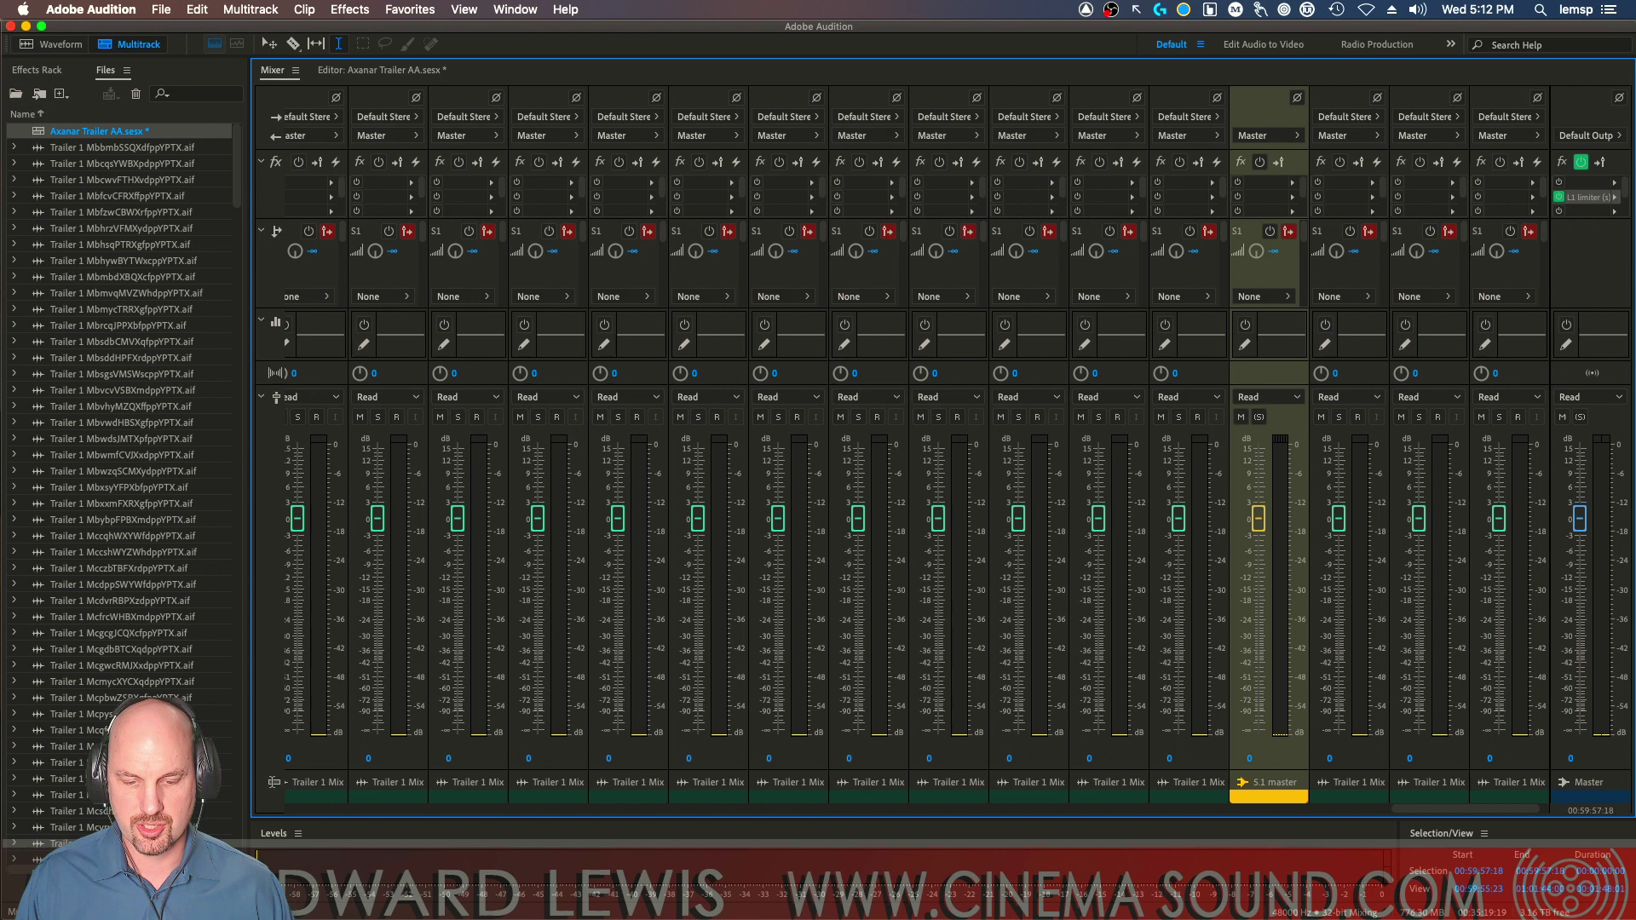
Route the Trailer 1 Mix129 output to 5.1 master and inspect its surround panner.
{"action": "left_click", "coordinate": [1188, 135]}
{"action": "mouse_move", "coordinate": [1295, 206]}
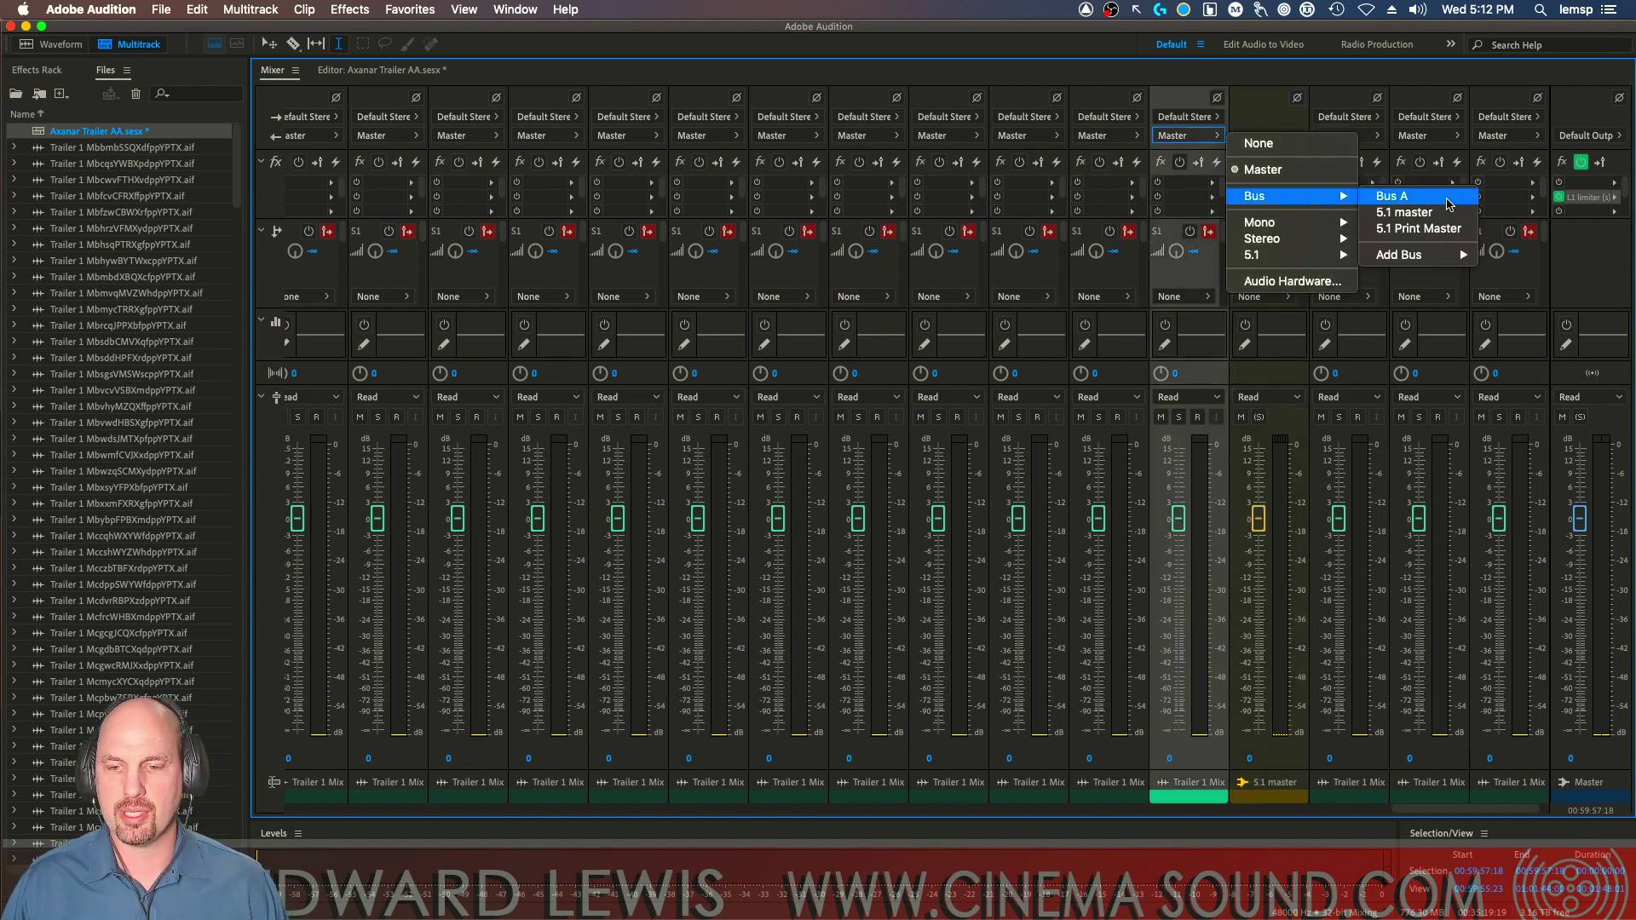
{"action": "left_click", "coordinate": [1414, 213]}
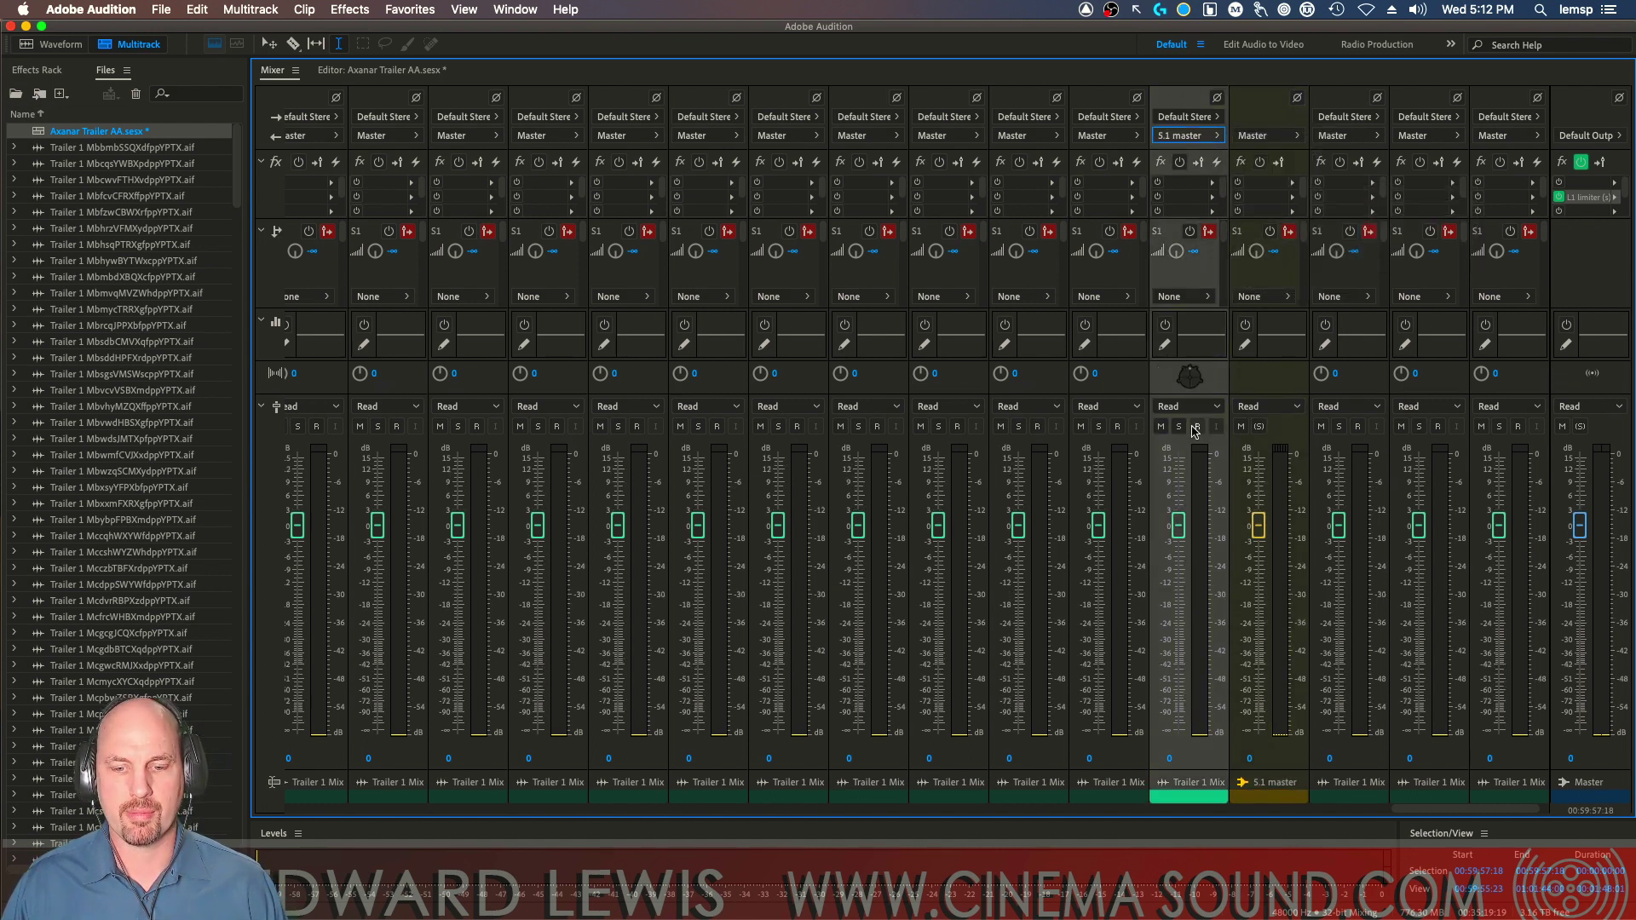
{"action": "double_click", "coordinate": [1190, 378]}
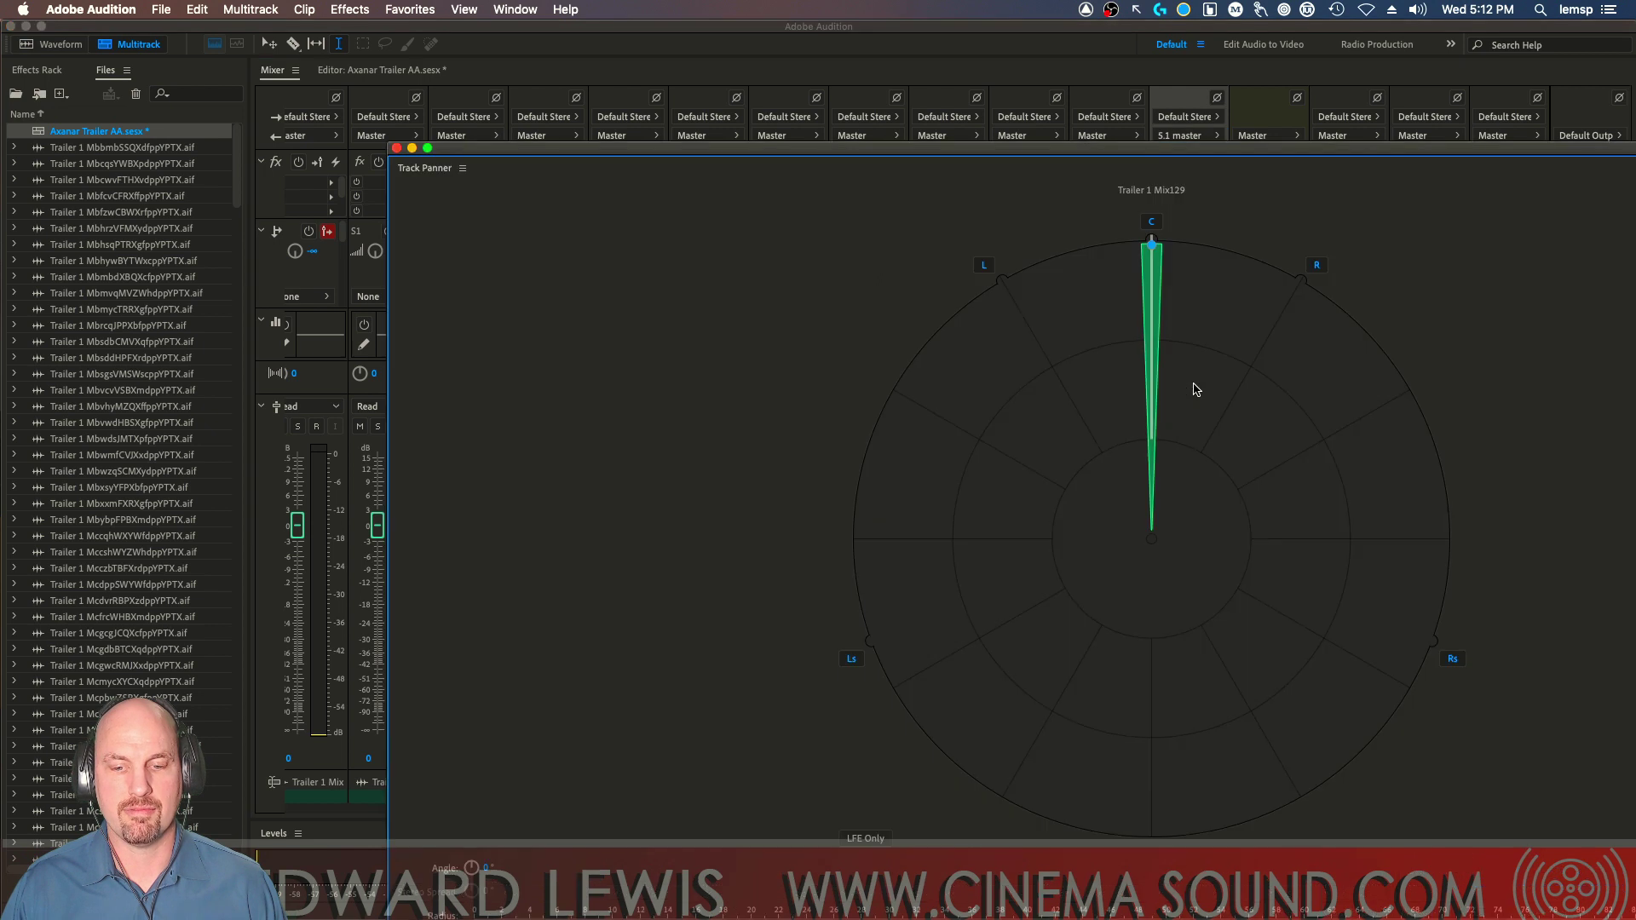
{"action": "double_click", "coordinate": [1188, 149]}
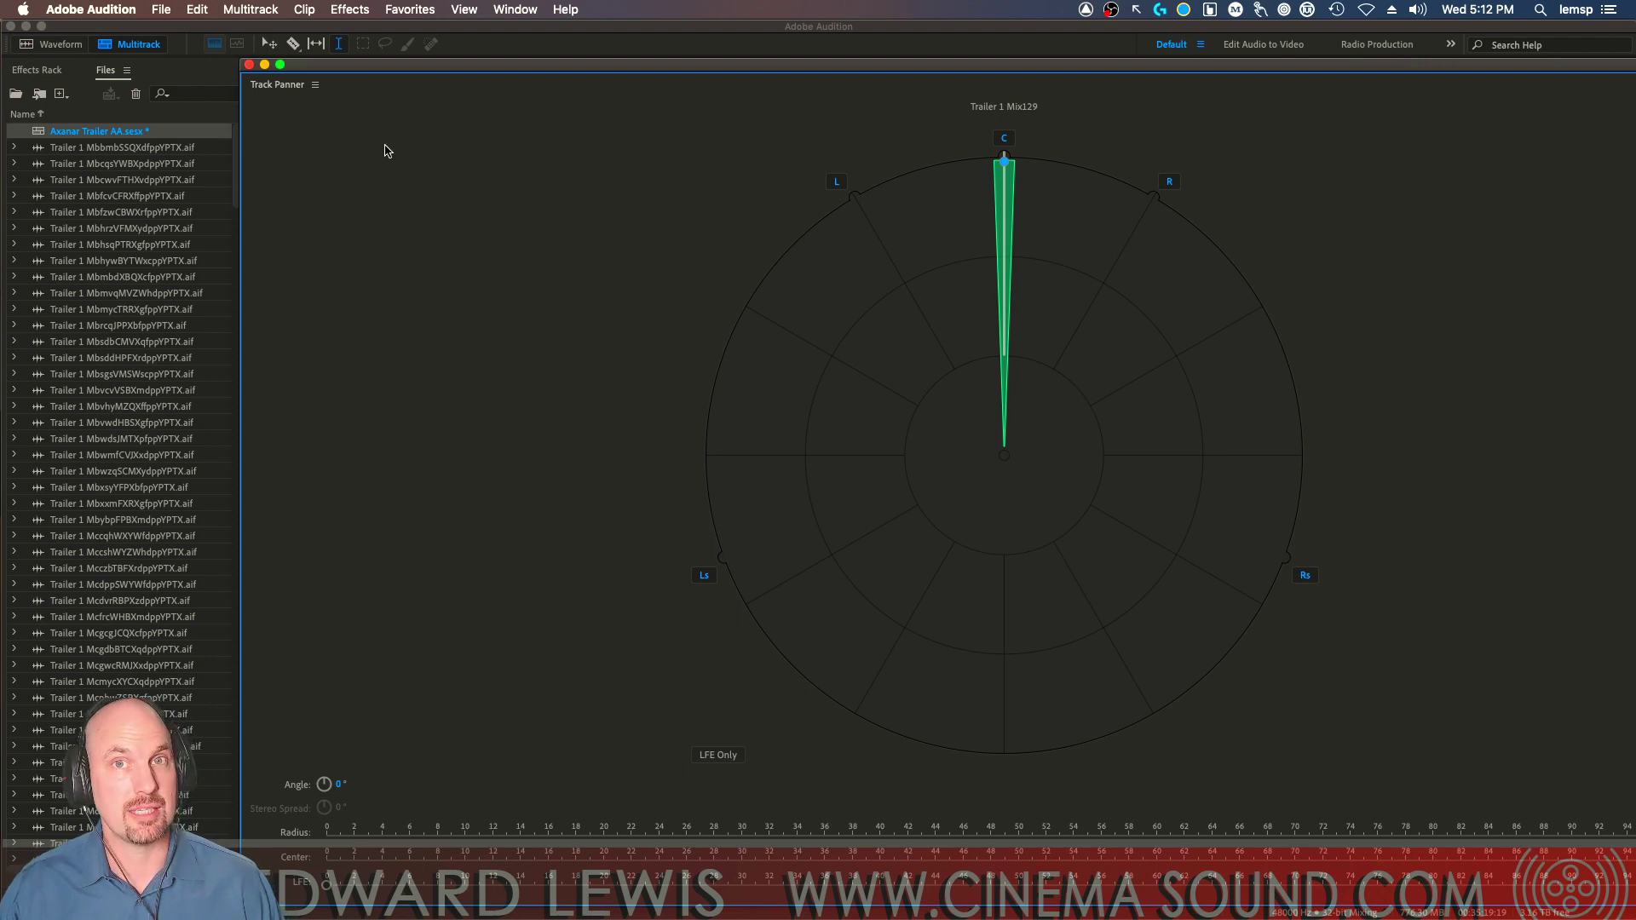
{"action": "left_click", "coordinate": [250, 66]}
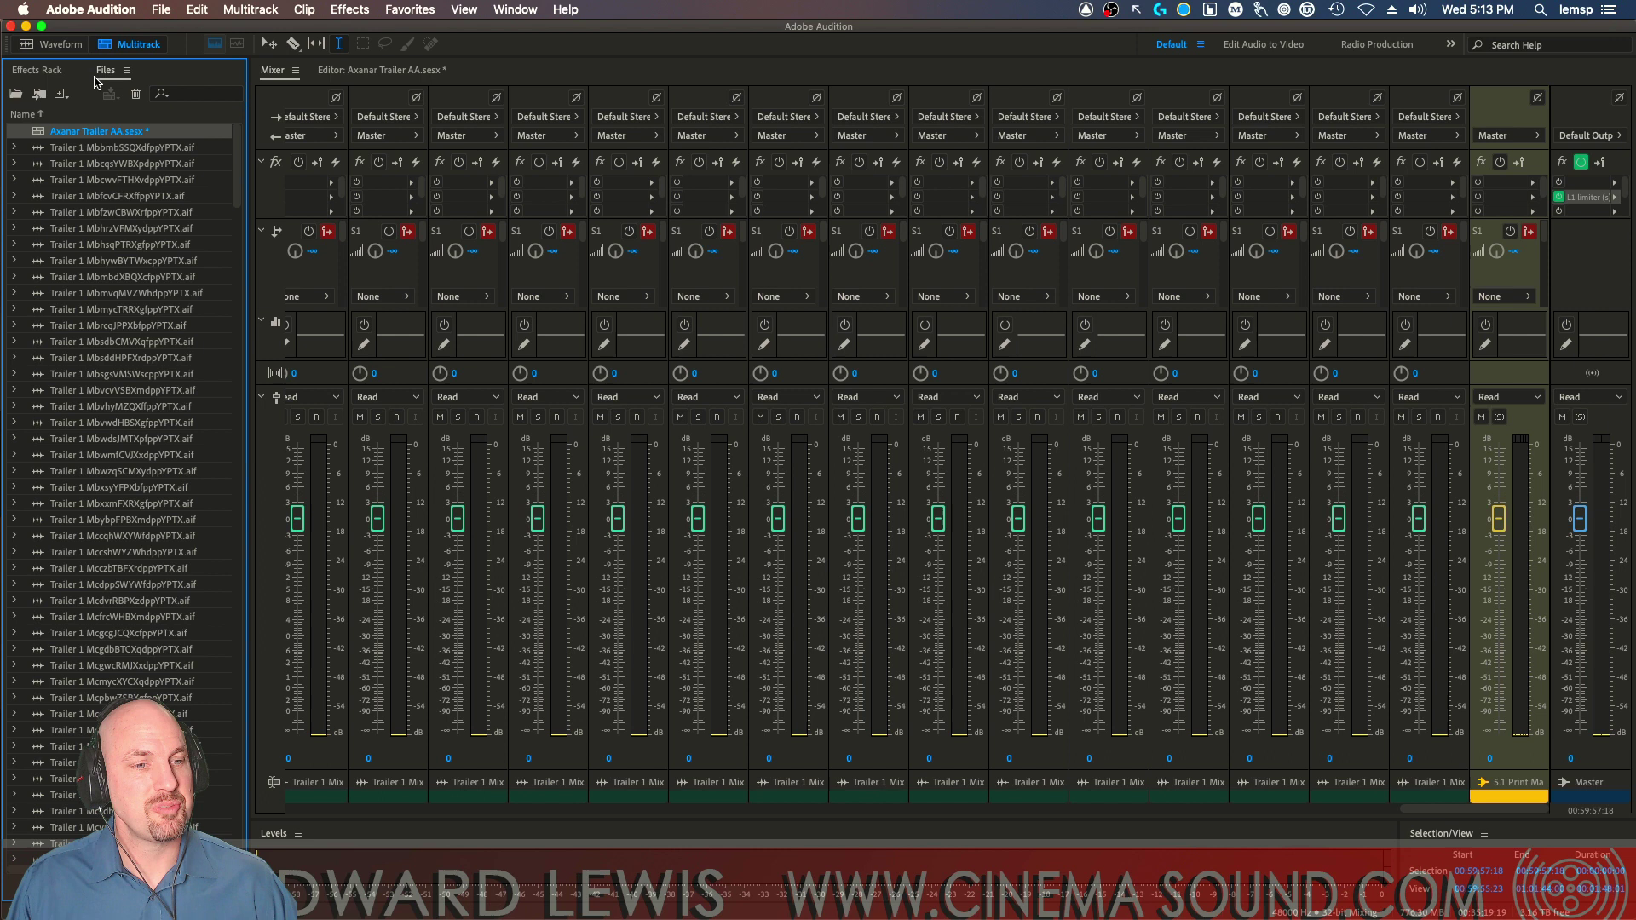
Show the effect slots for the 5.1 Print Master track.
{"action": "left_click", "coordinate": [37, 69]}
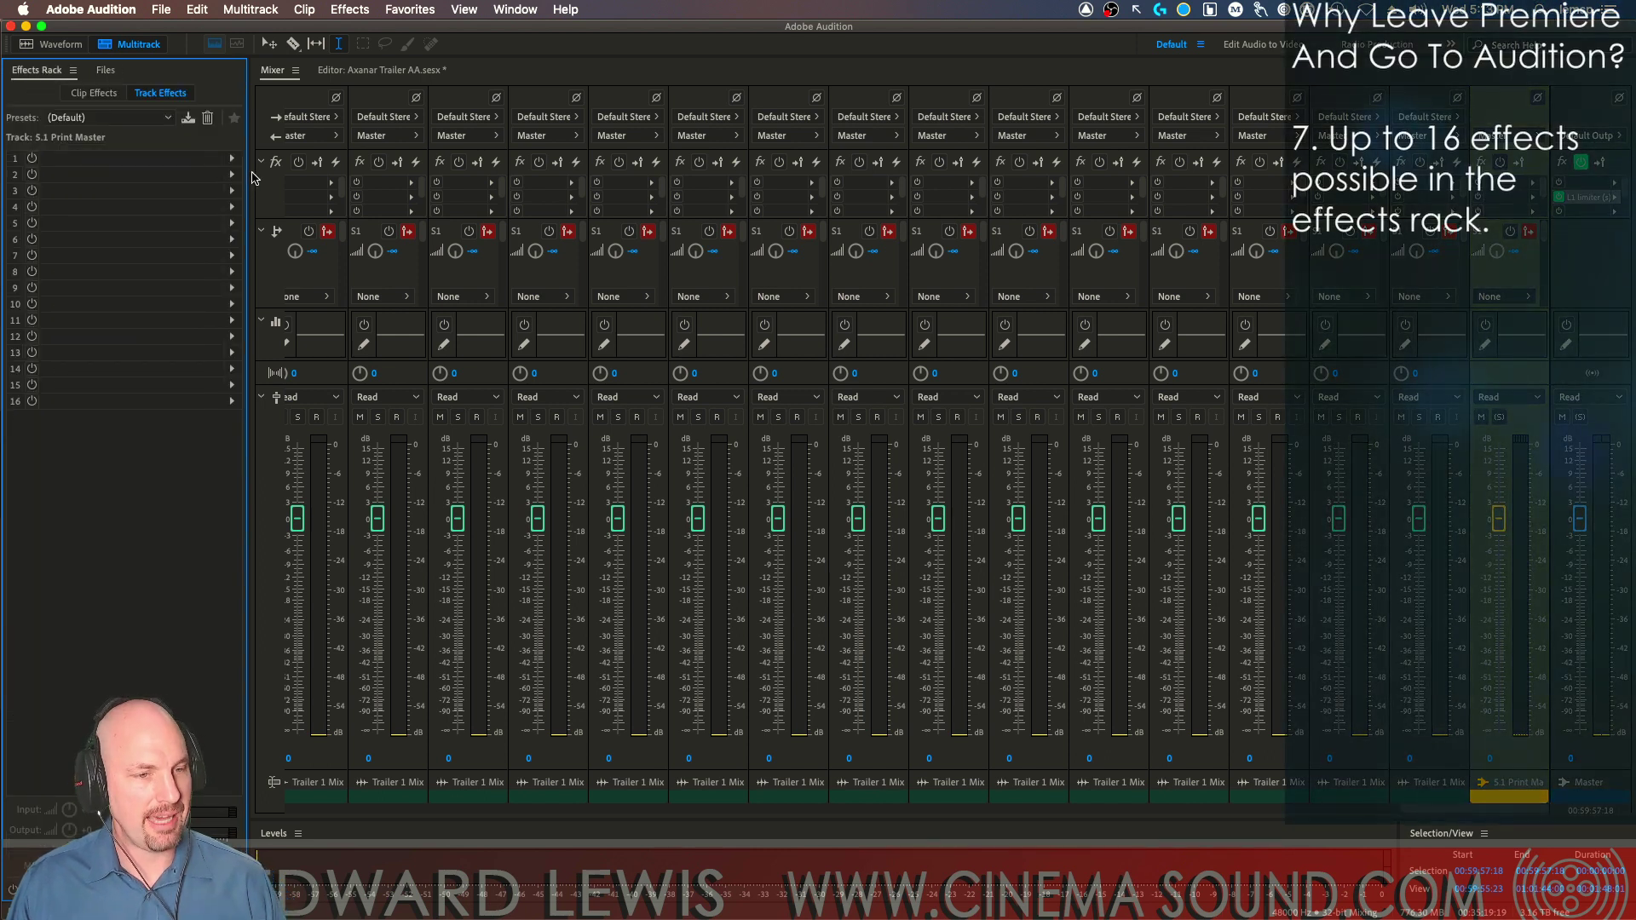
{"action": "left_click_drag", "start_coordinate": [252, 126], "coordinate": [13, 417]}
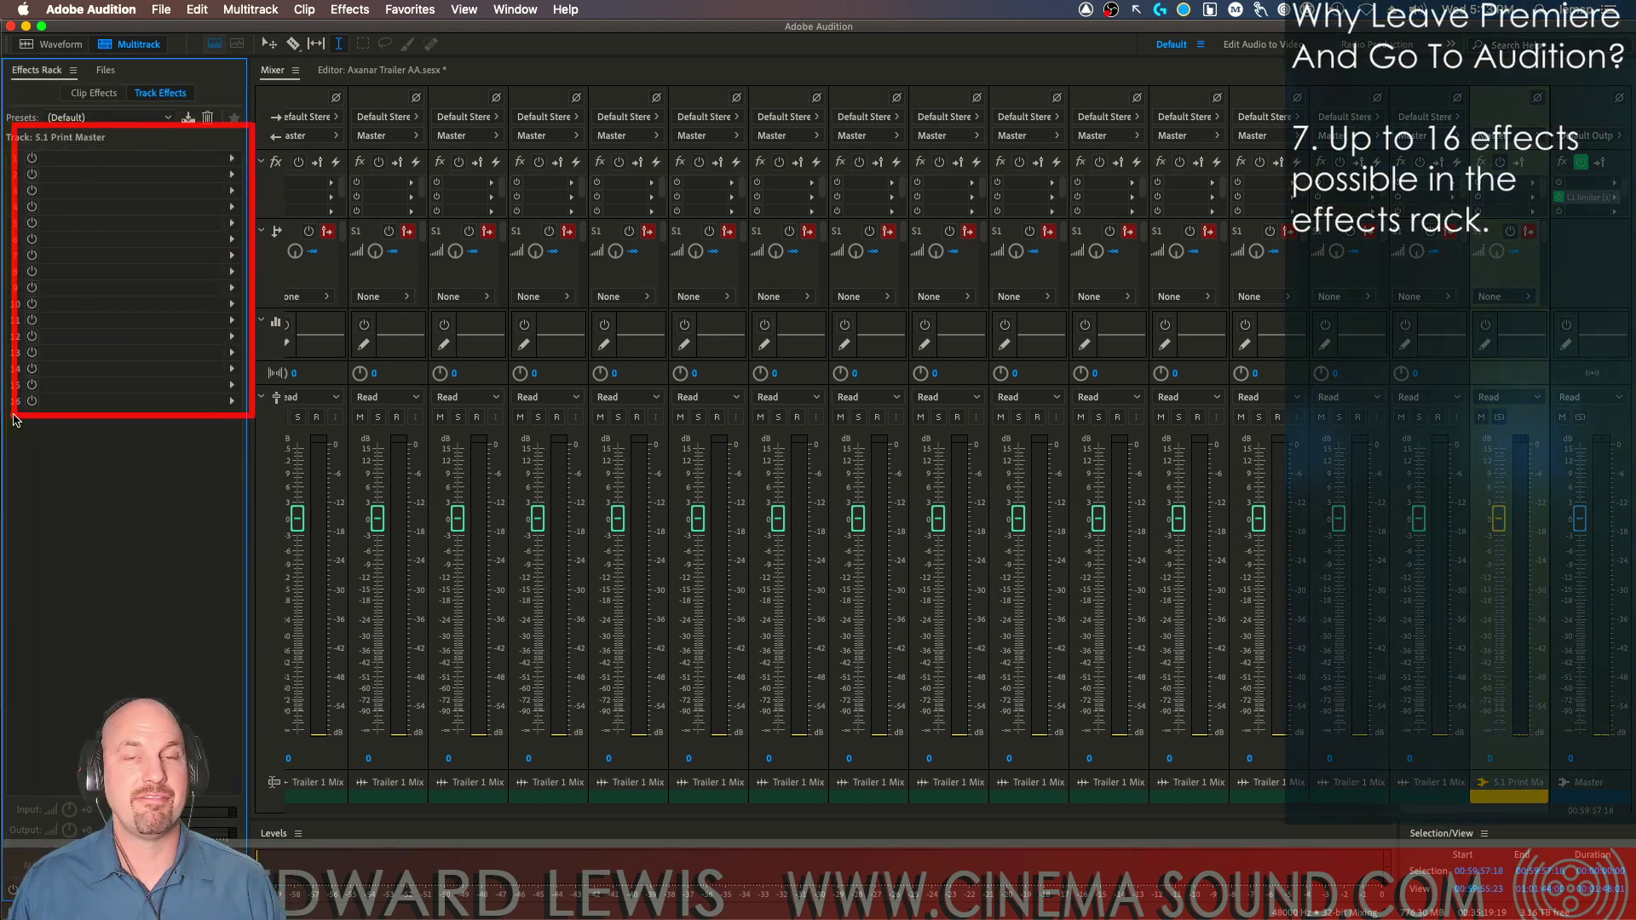
{"action": "mouse_move", "coordinate": [3, 416]}
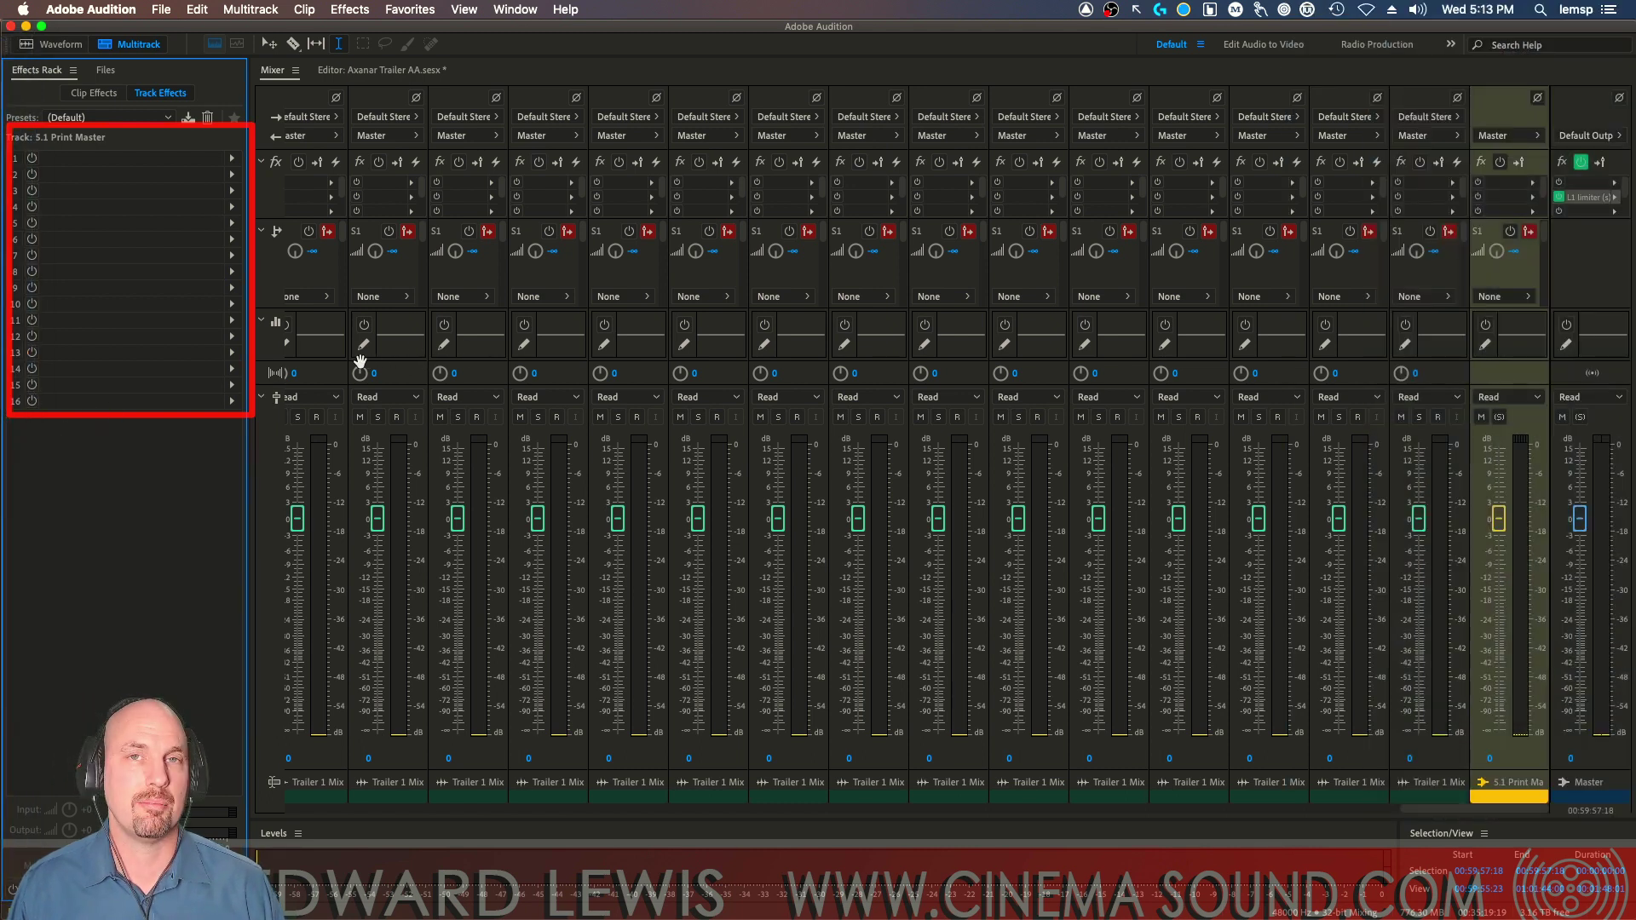
Switch to the timeline with Alt+1 and move Trailer 1 Mix131 and Mix132 upward.
{"action": "key", "text": "alt+1"}
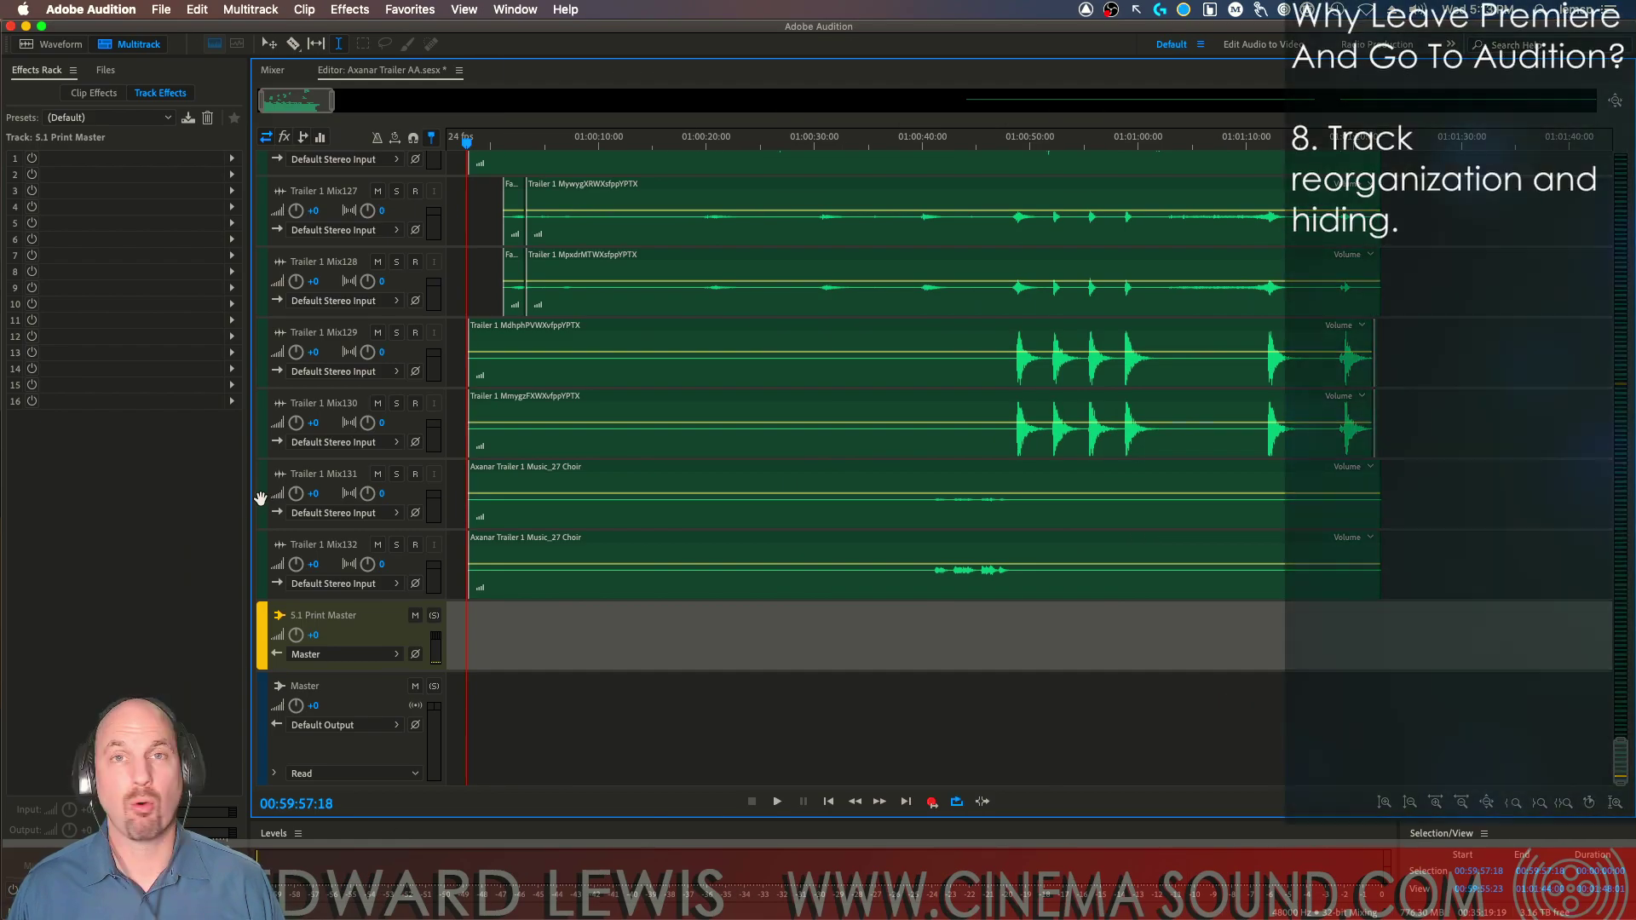
{"action": "left_click", "coordinate": [259, 503]}
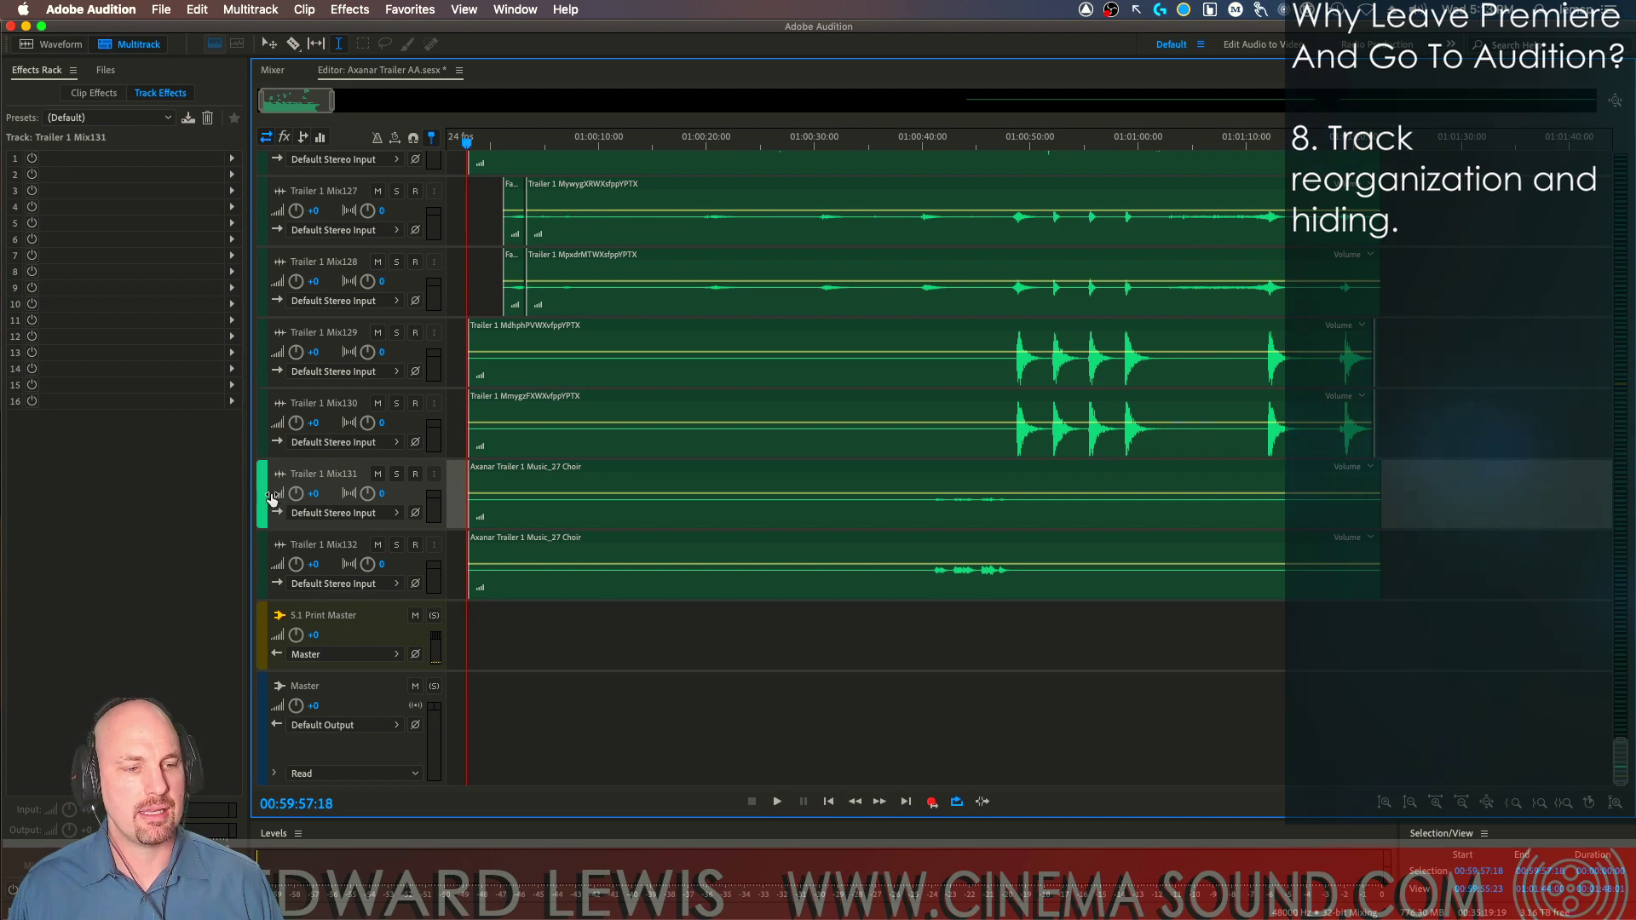
{"action": "left_click_drag", "start_coordinate": [271, 497], "coordinate": [267, 398]}
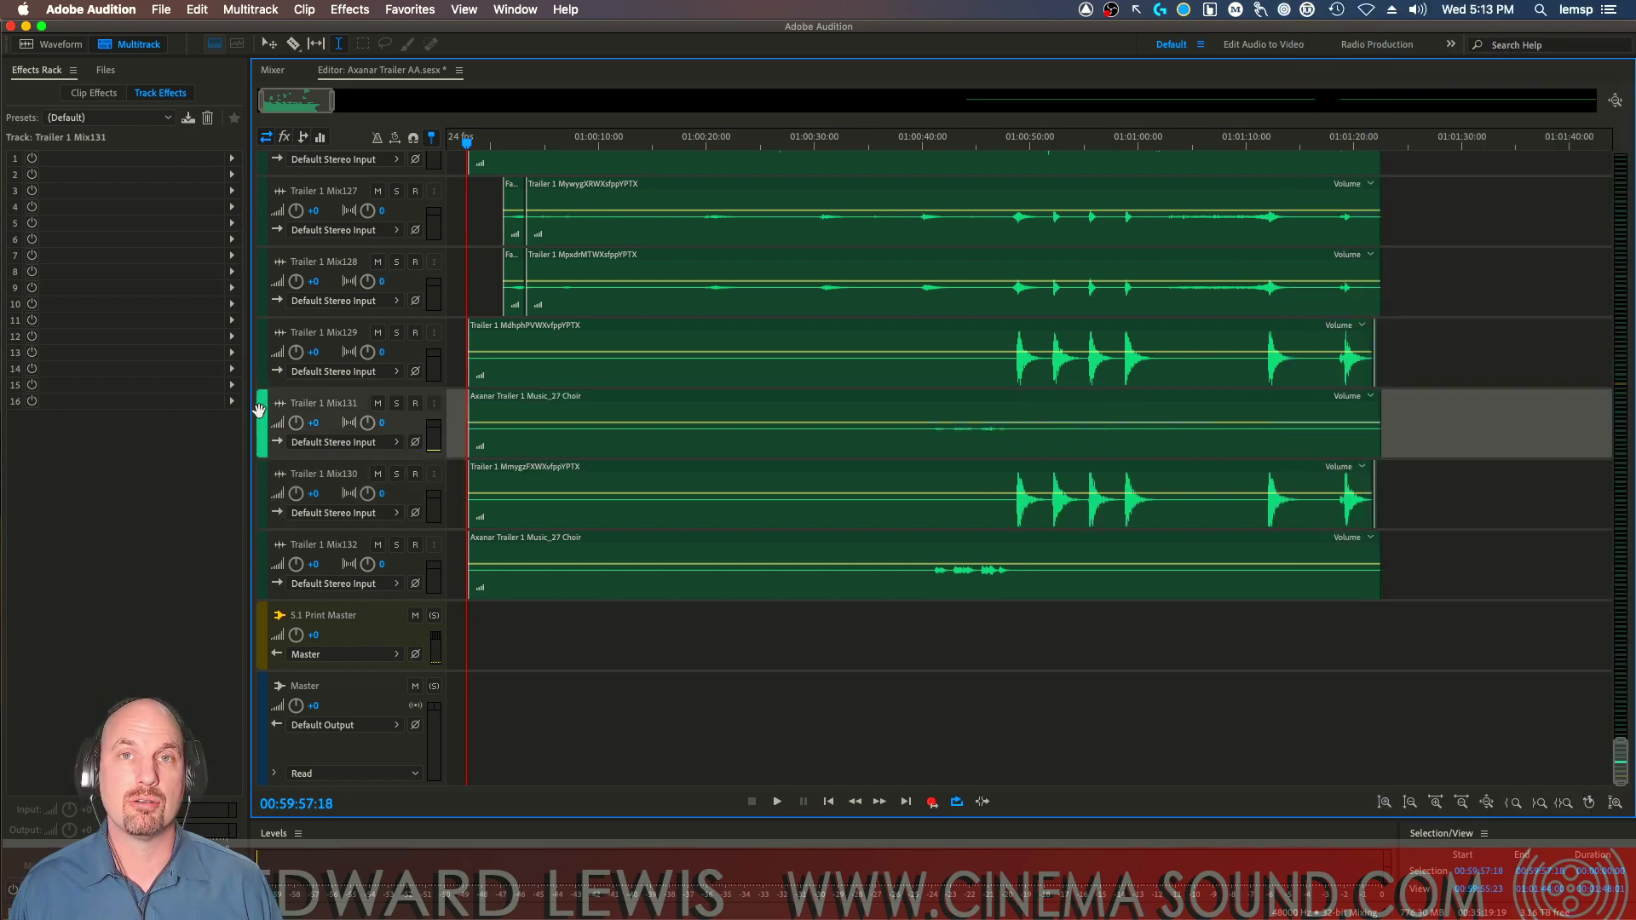
{"action": "left_click_drag", "start_coordinate": [263, 552], "coordinate": [263, 397]}
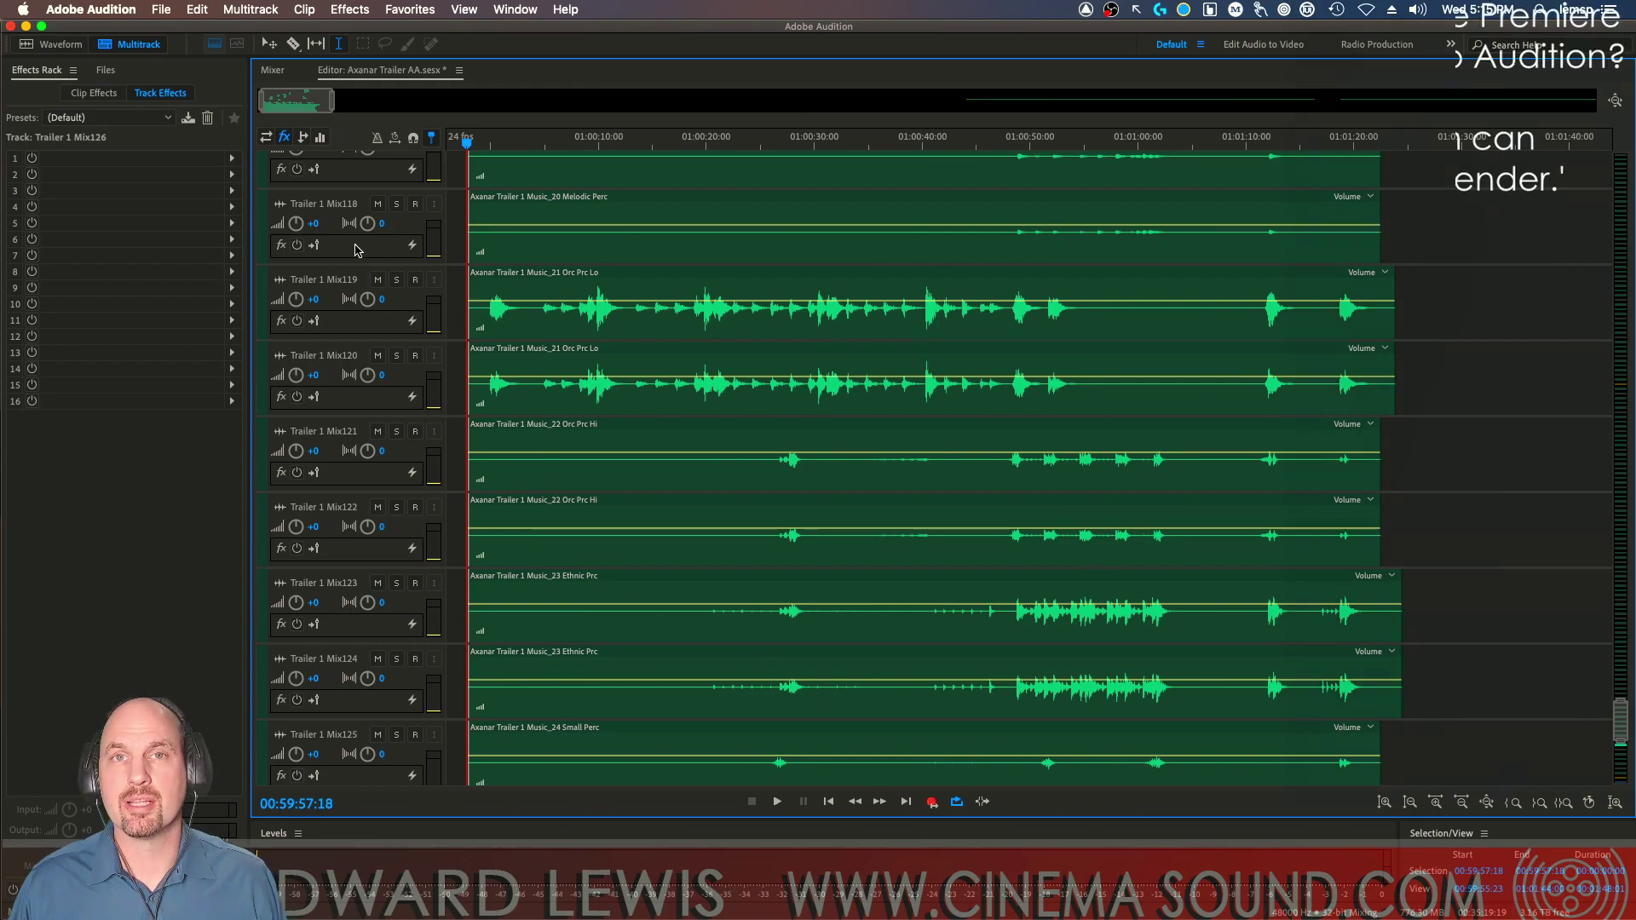
Enable Track Prerender on Trailer 1 Mix118 and browse the Effects Rack presets without choosing one.
{"action": "left_click", "coordinate": [413, 245]}
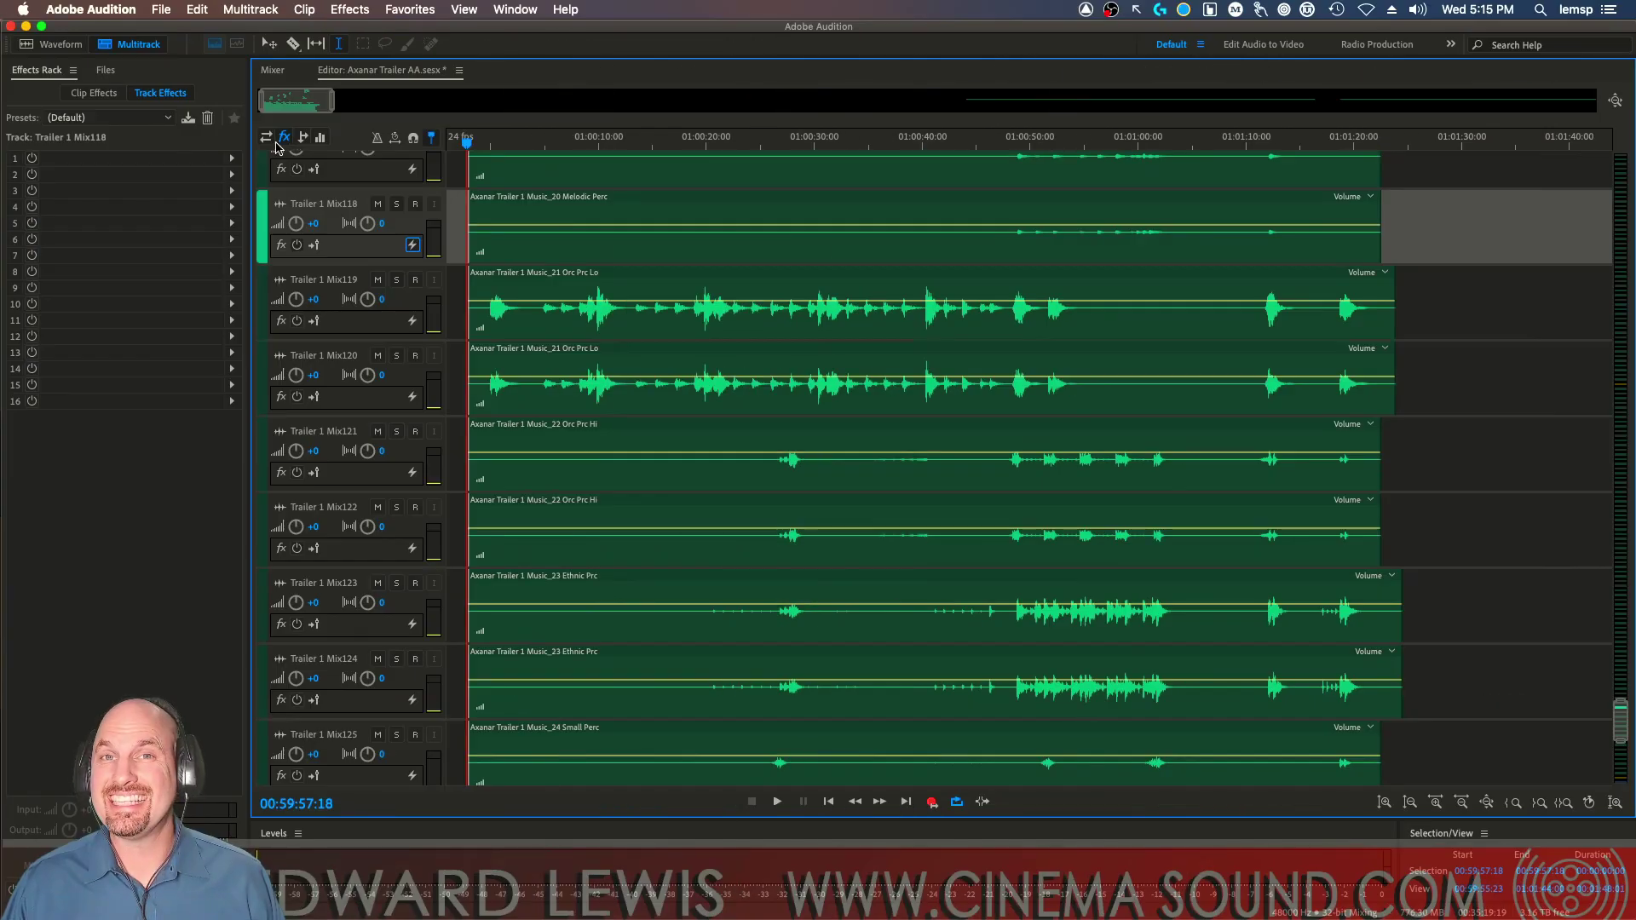
{"action": "left_click", "coordinate": [167, 119]}
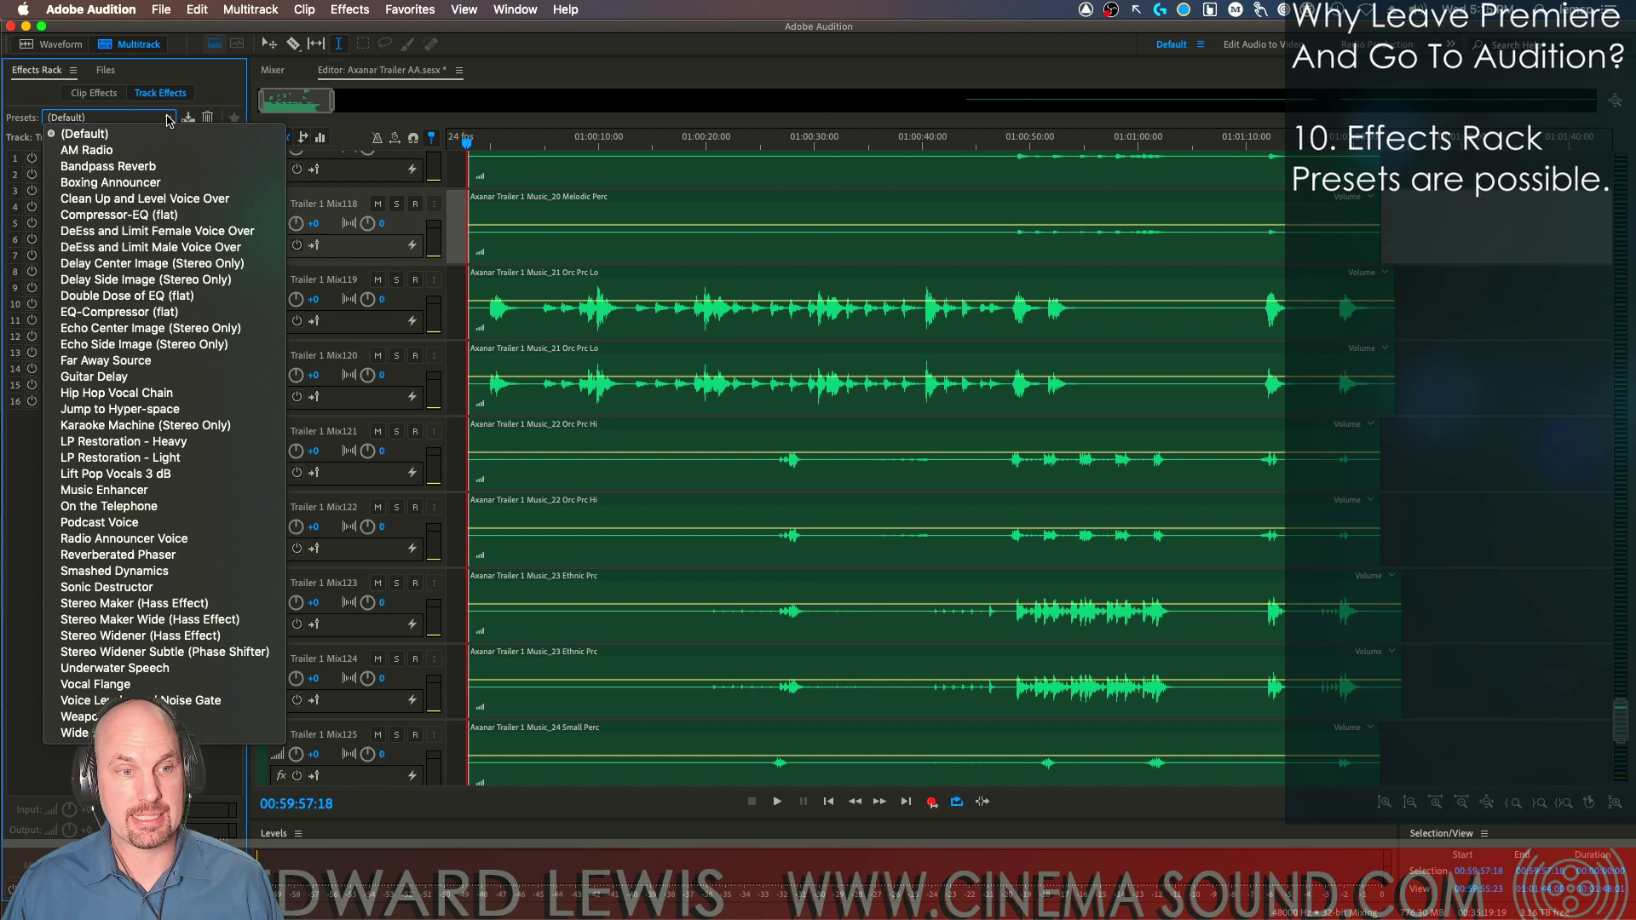
{"action": "left_click", "coordinate": [635, 72]}
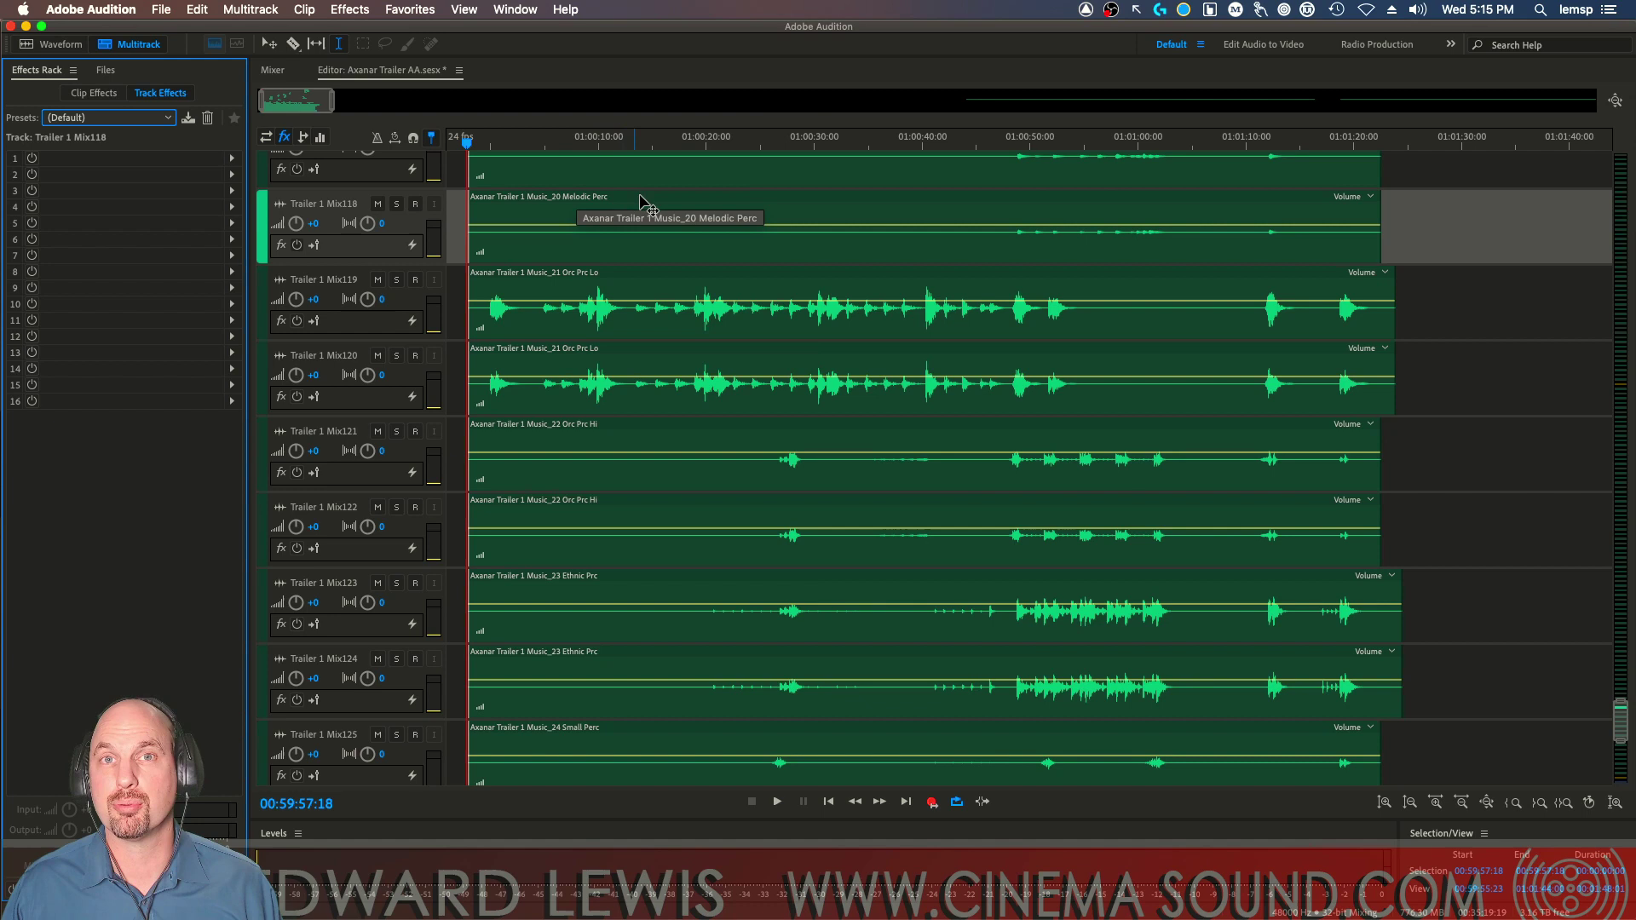
{"action": "mouse_move", "coordinate": [256, 112]}
{"action": "left_mouse_down"}
{"action": "mouse_move", "coordinate": [125, 412]}
{"action": "mouse_move", "coordinate": [2, 433]}
{"action": "left_mouse_up"}
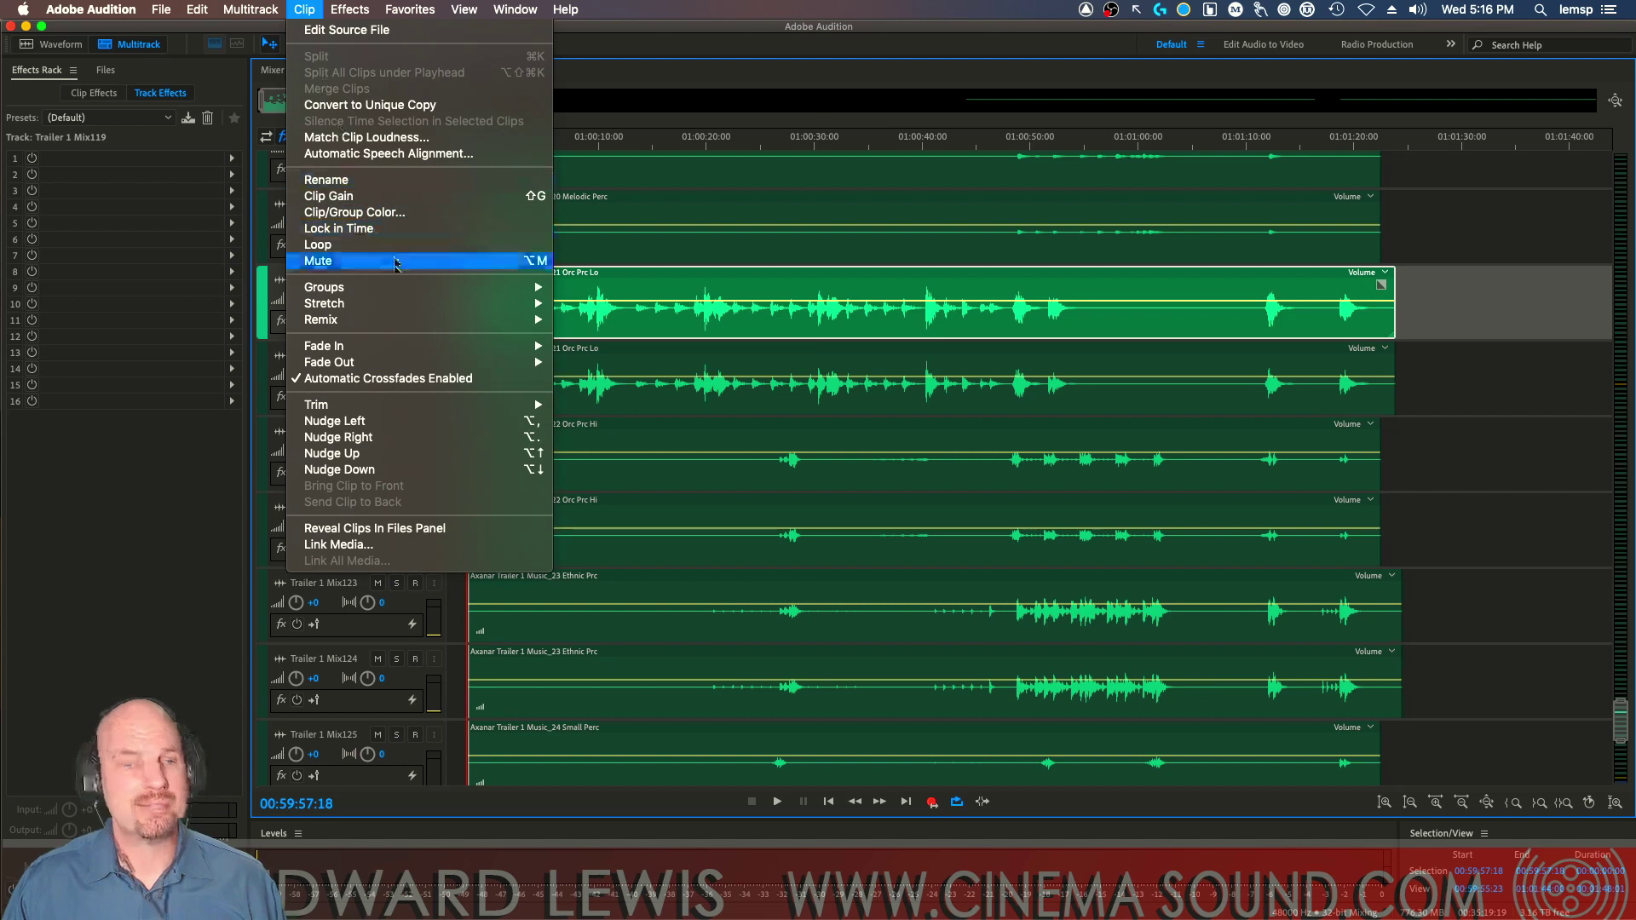
Enable Remix on the Music_21 Orc Prc Lo clip and select a spectral time range.
{"action": "mouse_move", "coordinate": [409, 325]}
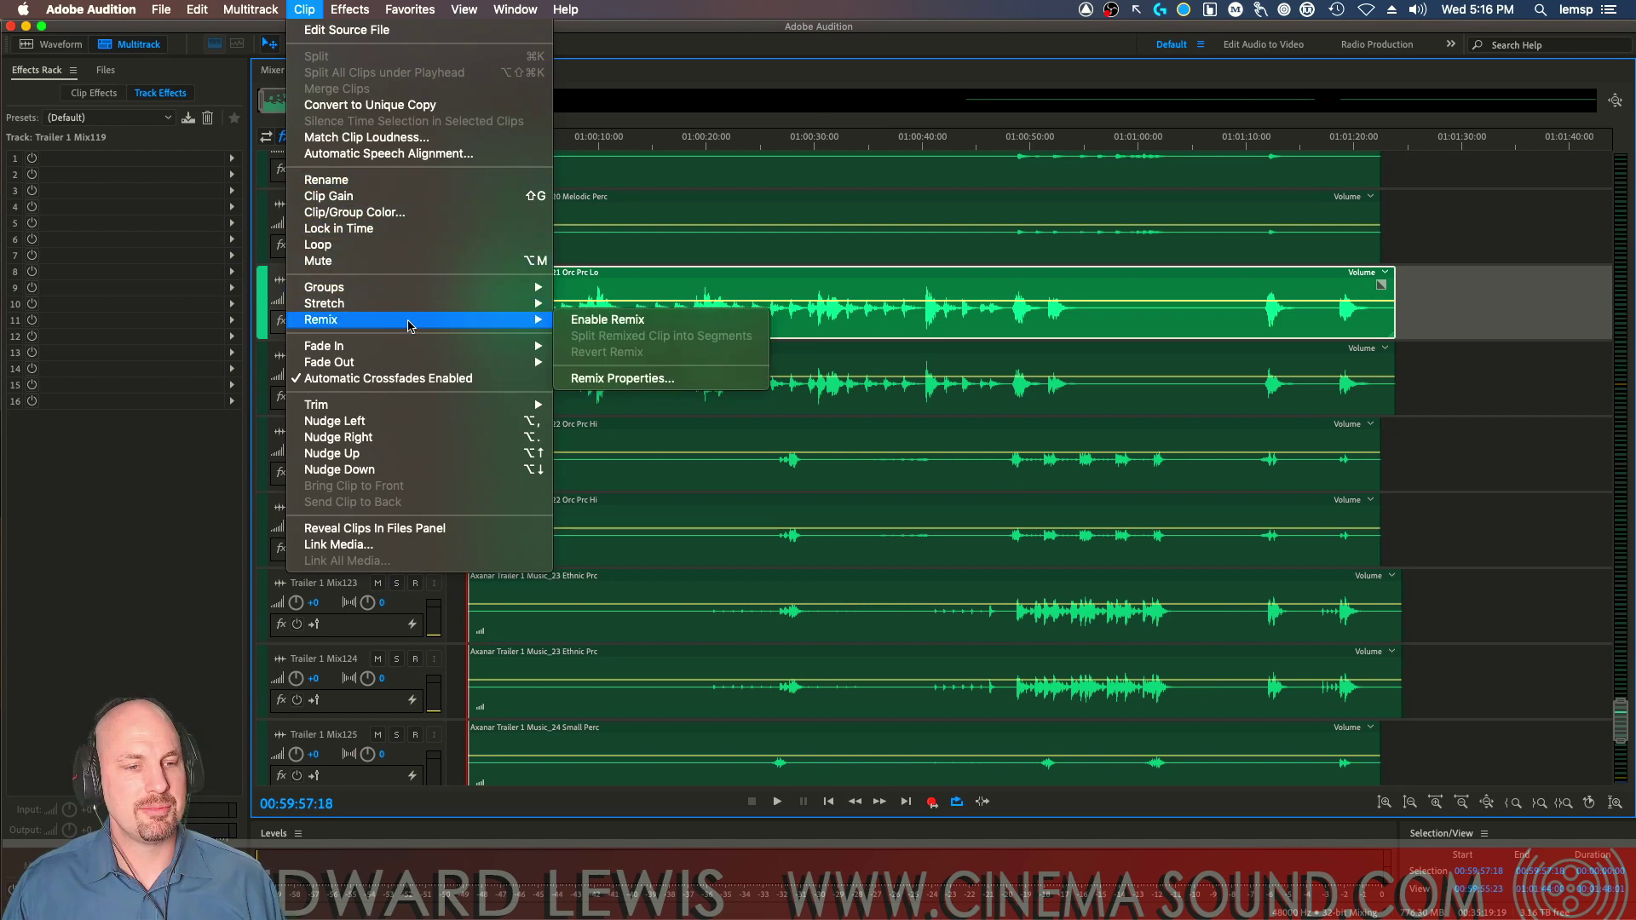
{"action": "left_click", "coordinate": [659, 325]}
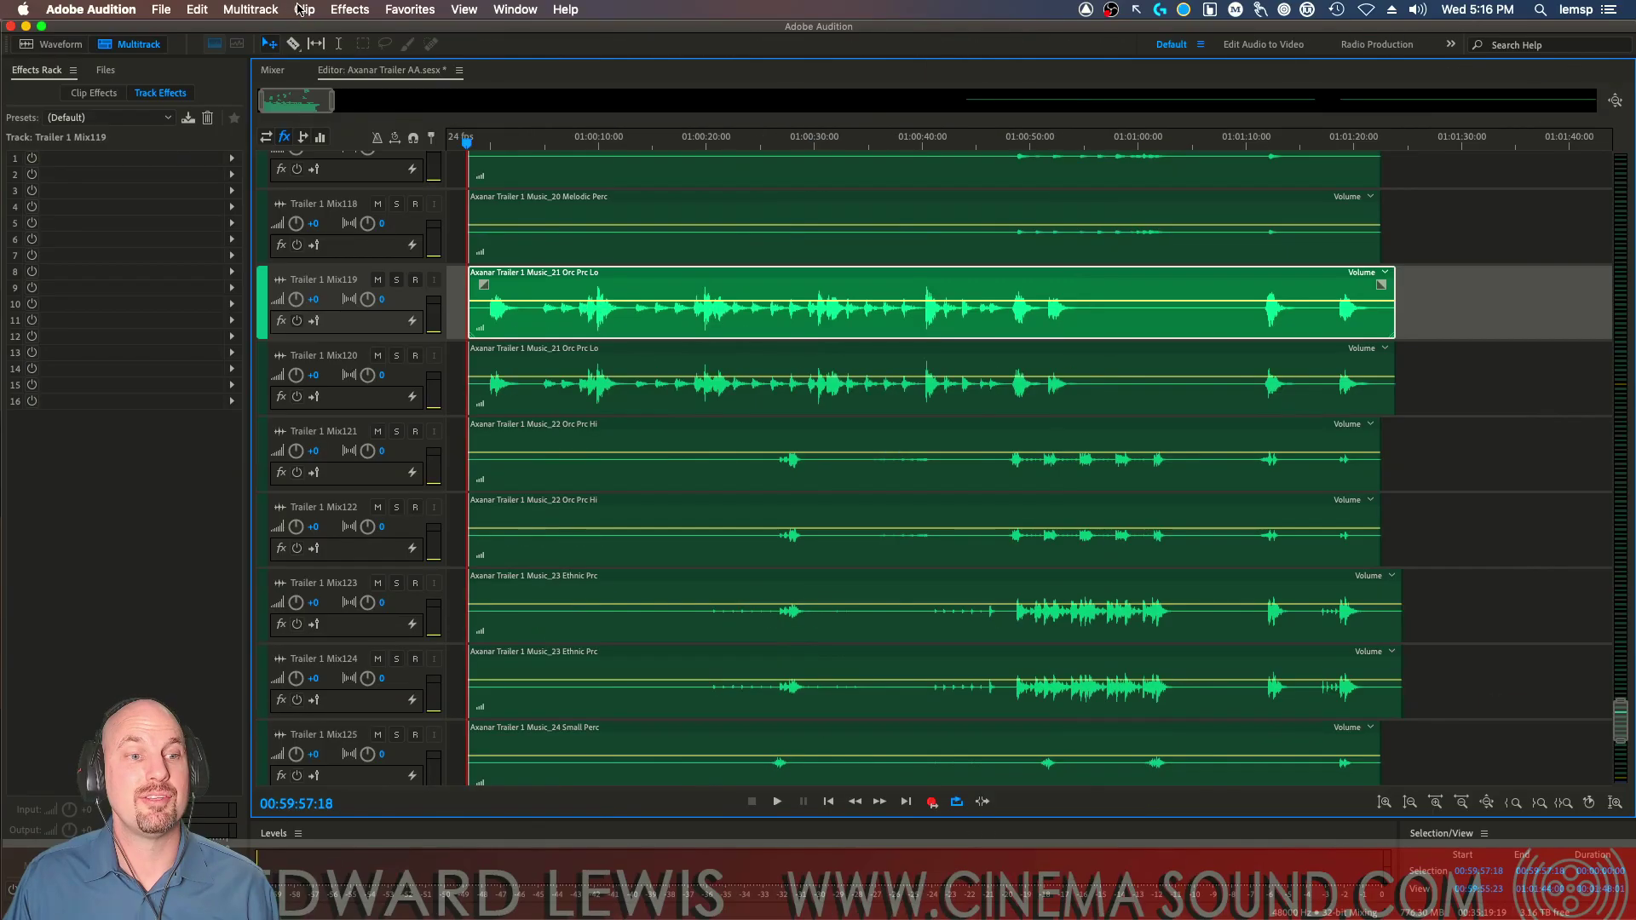
{"action": "left_click", "coordinate": [305, 10]}
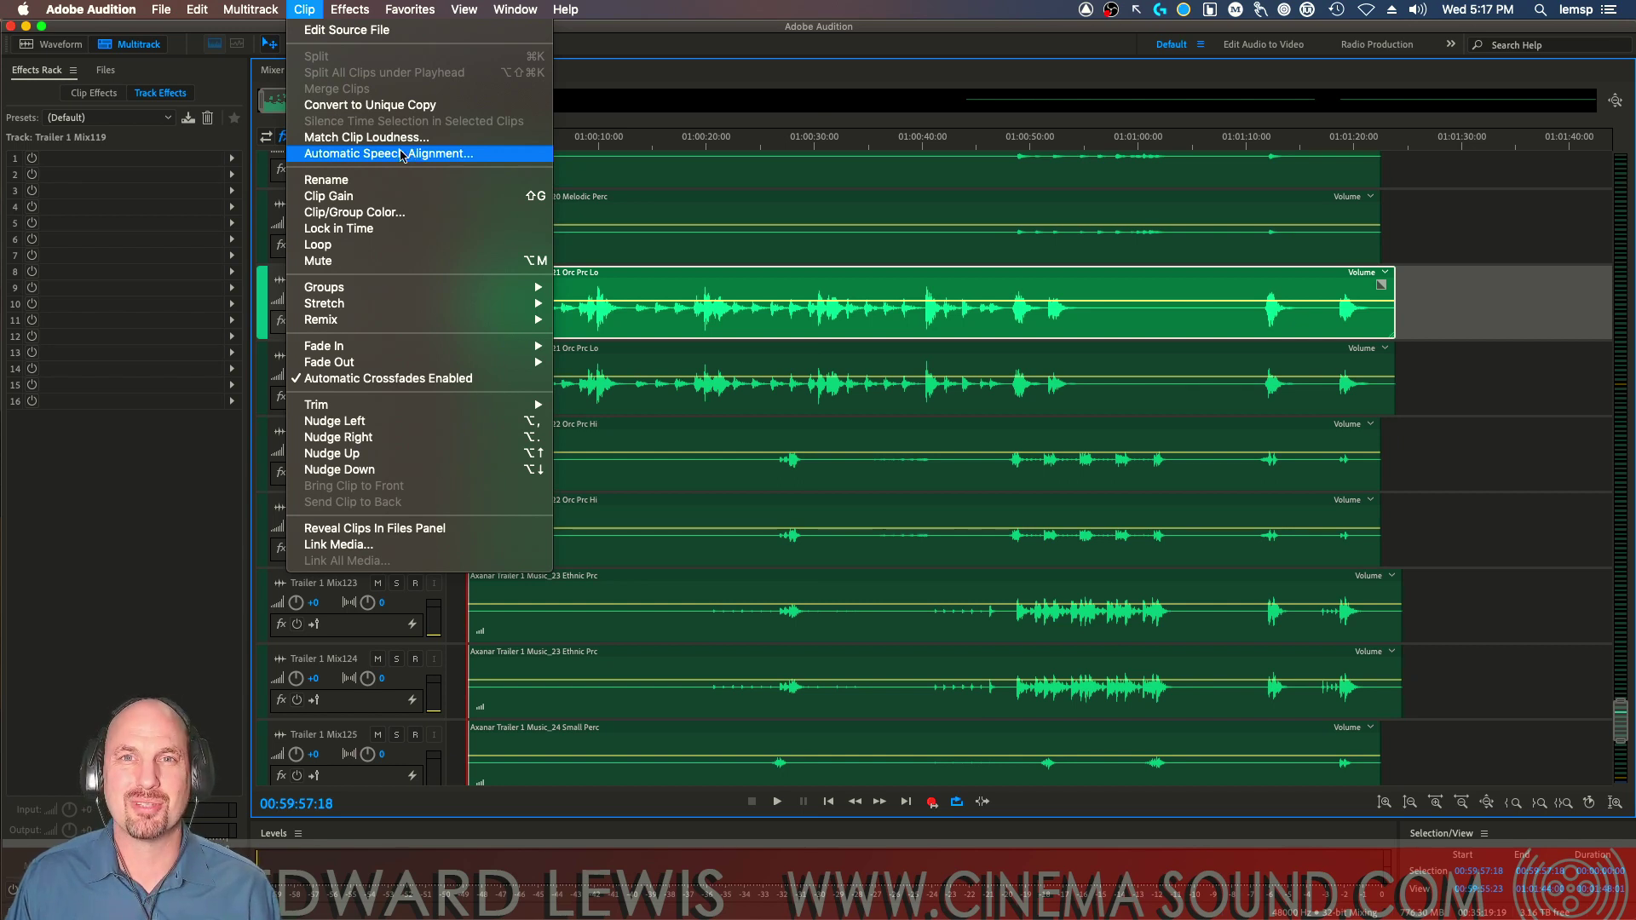
{"action": "key", "text": "Escape"}
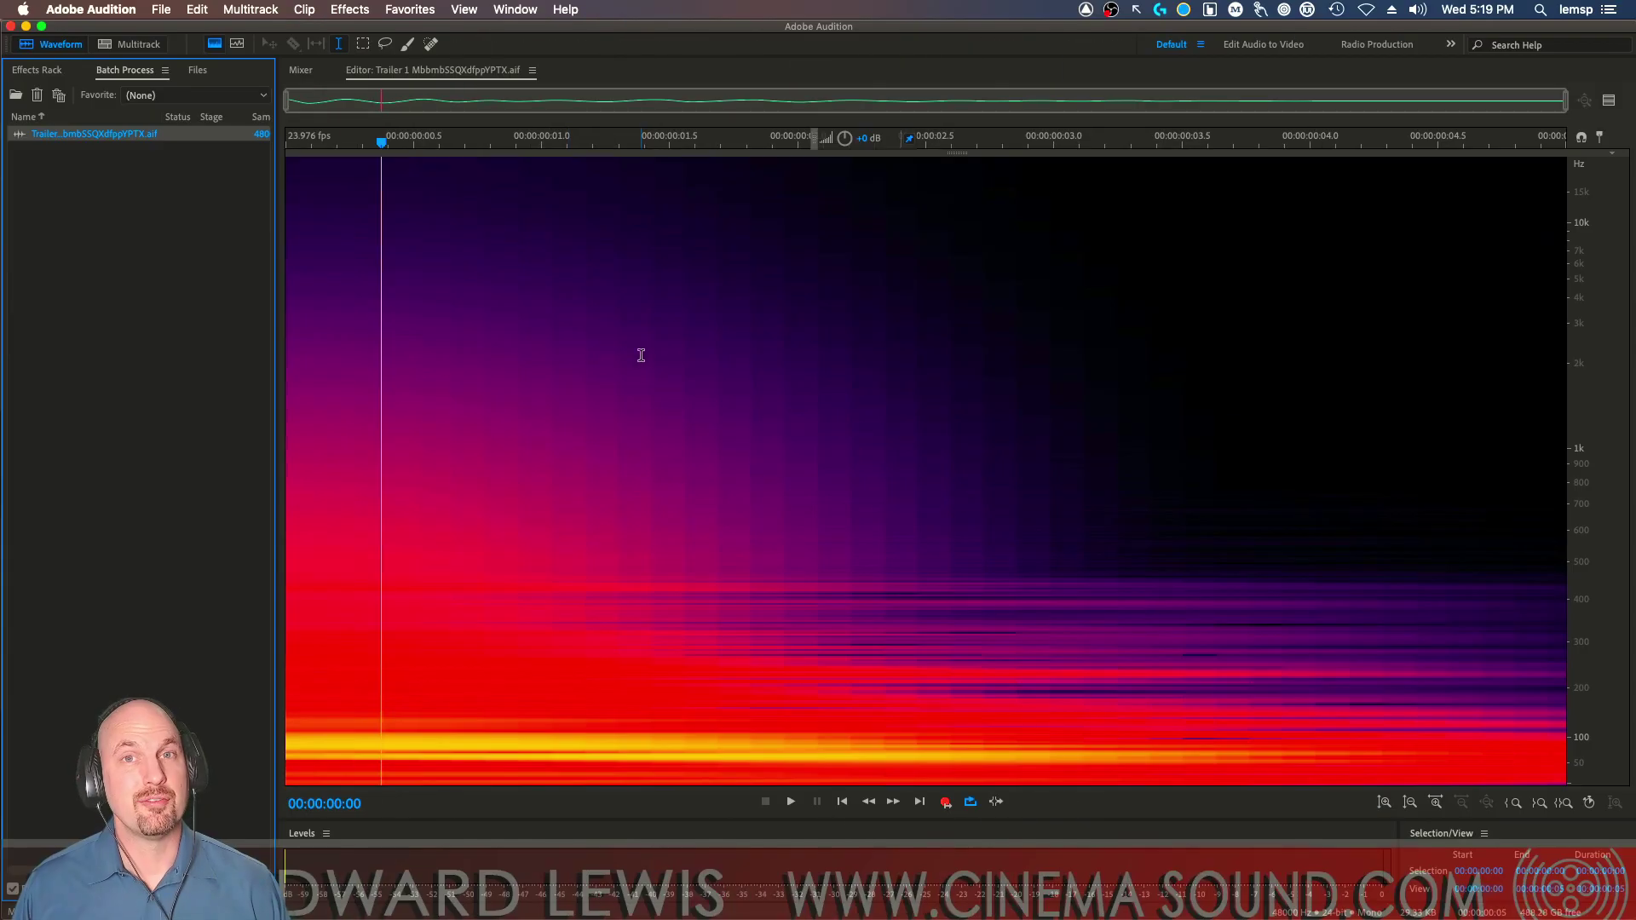
{"action": "left_click_drag", "start_coordinate": [598, 341], "coordinate": [1104, 463]}
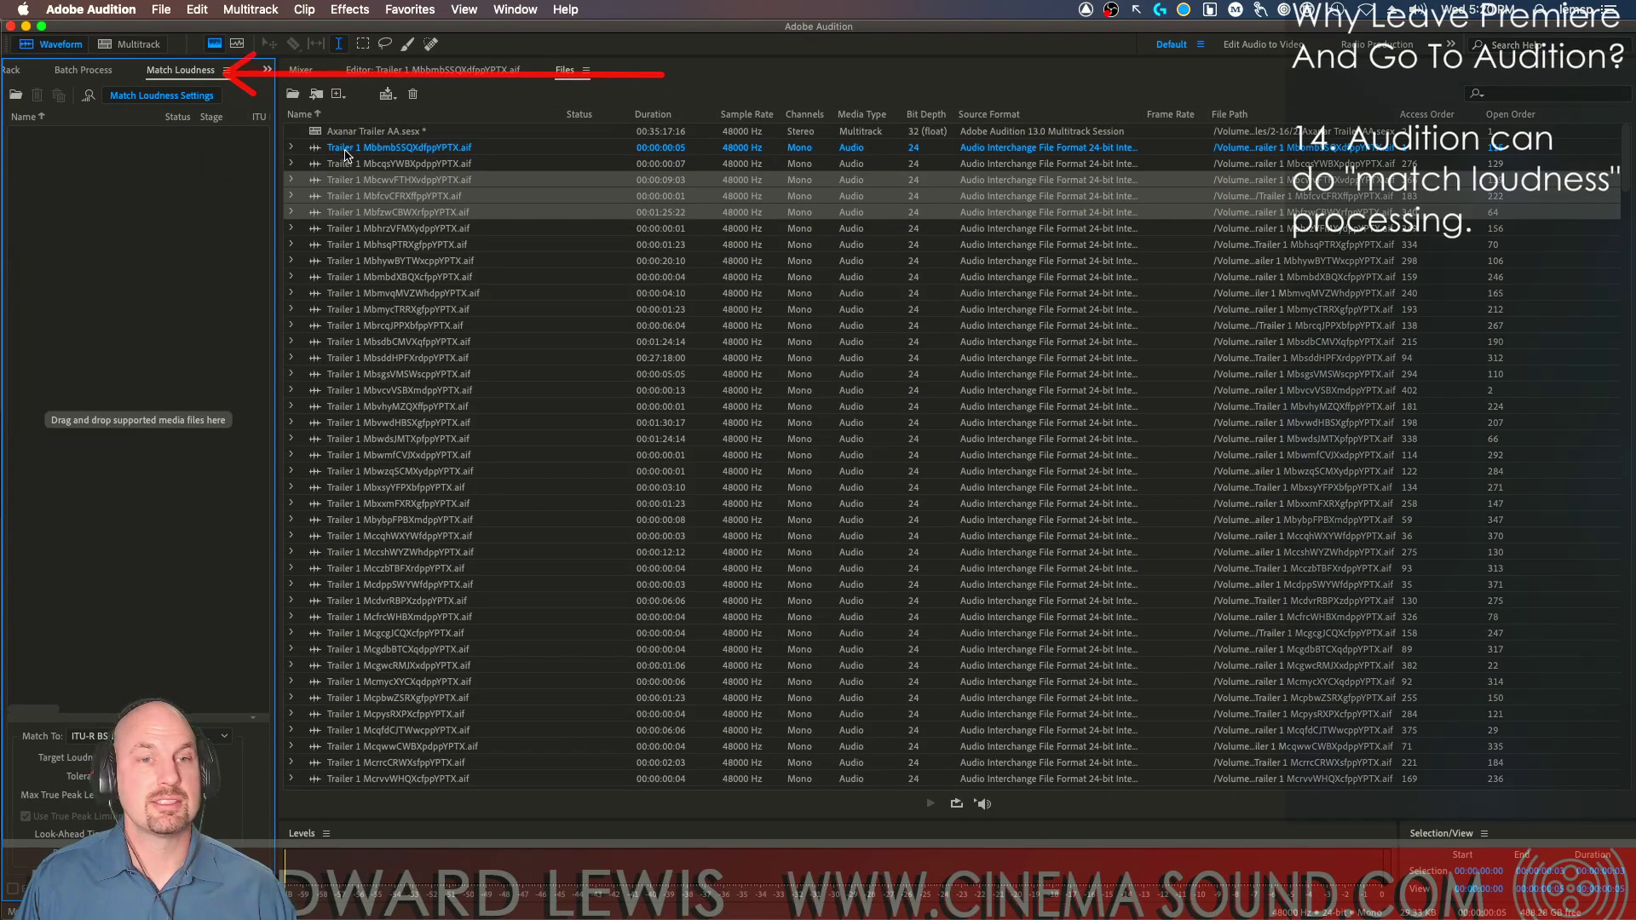
Select the first six Trailer 1 files and drag them into the Match Loudness panel.
{"action": "left_click", "coordinate": [483, 168]}
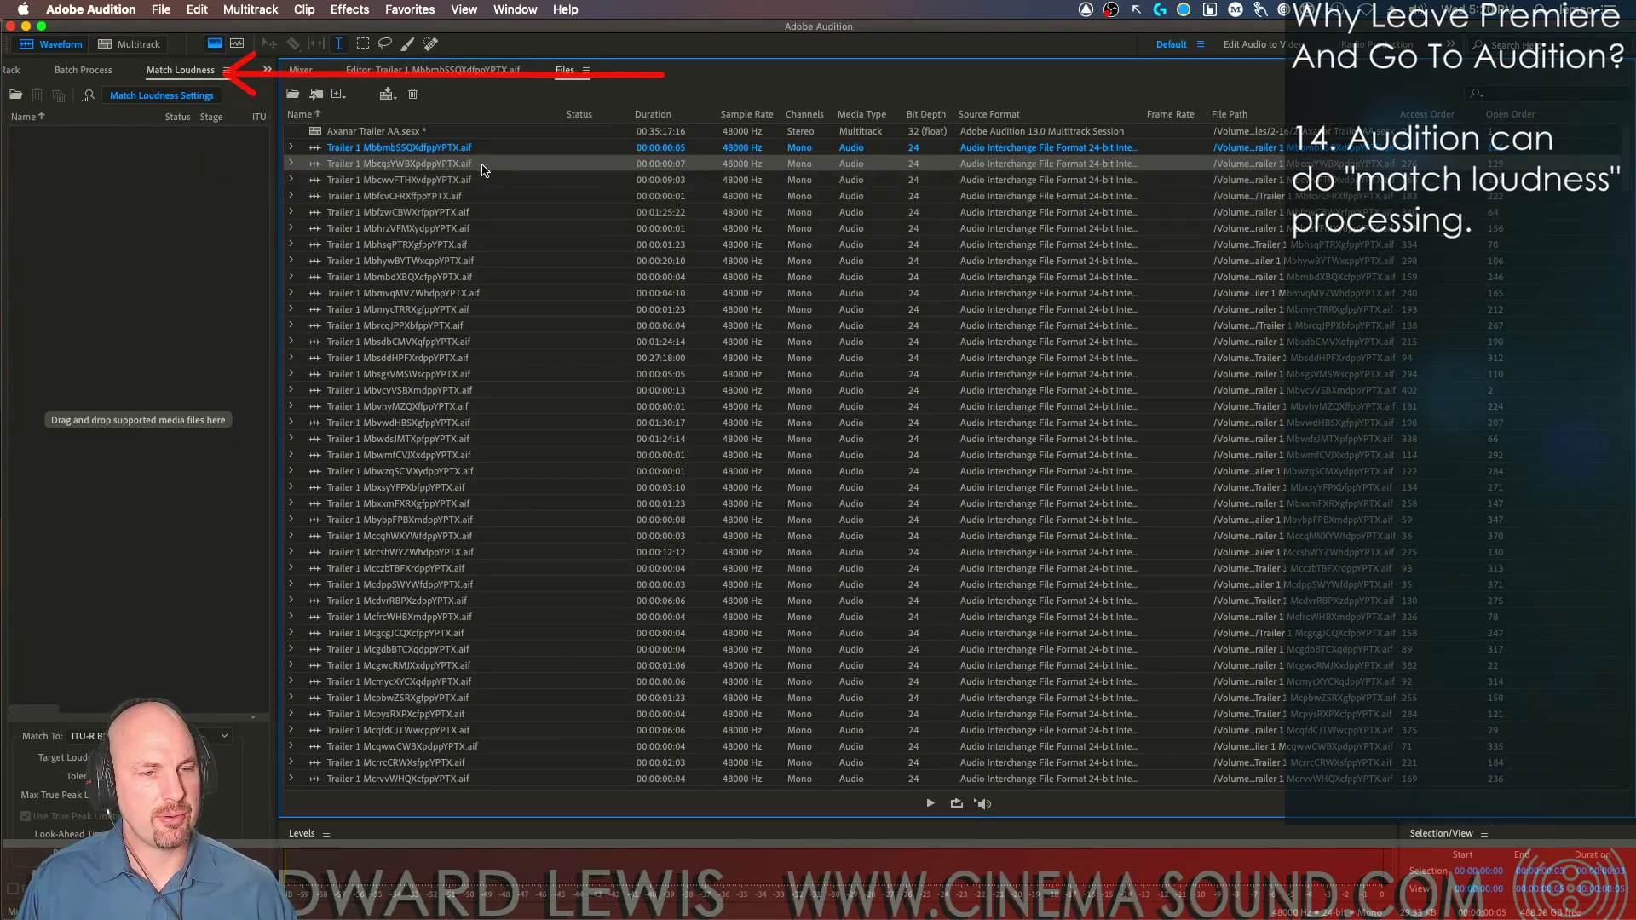
{"action": "left_click", "coordinate": [466, 246], "text": "shift"}
{"action": "left_click_drag", "start_coordinate": [449, 174], "coordinate": [156, 237]}
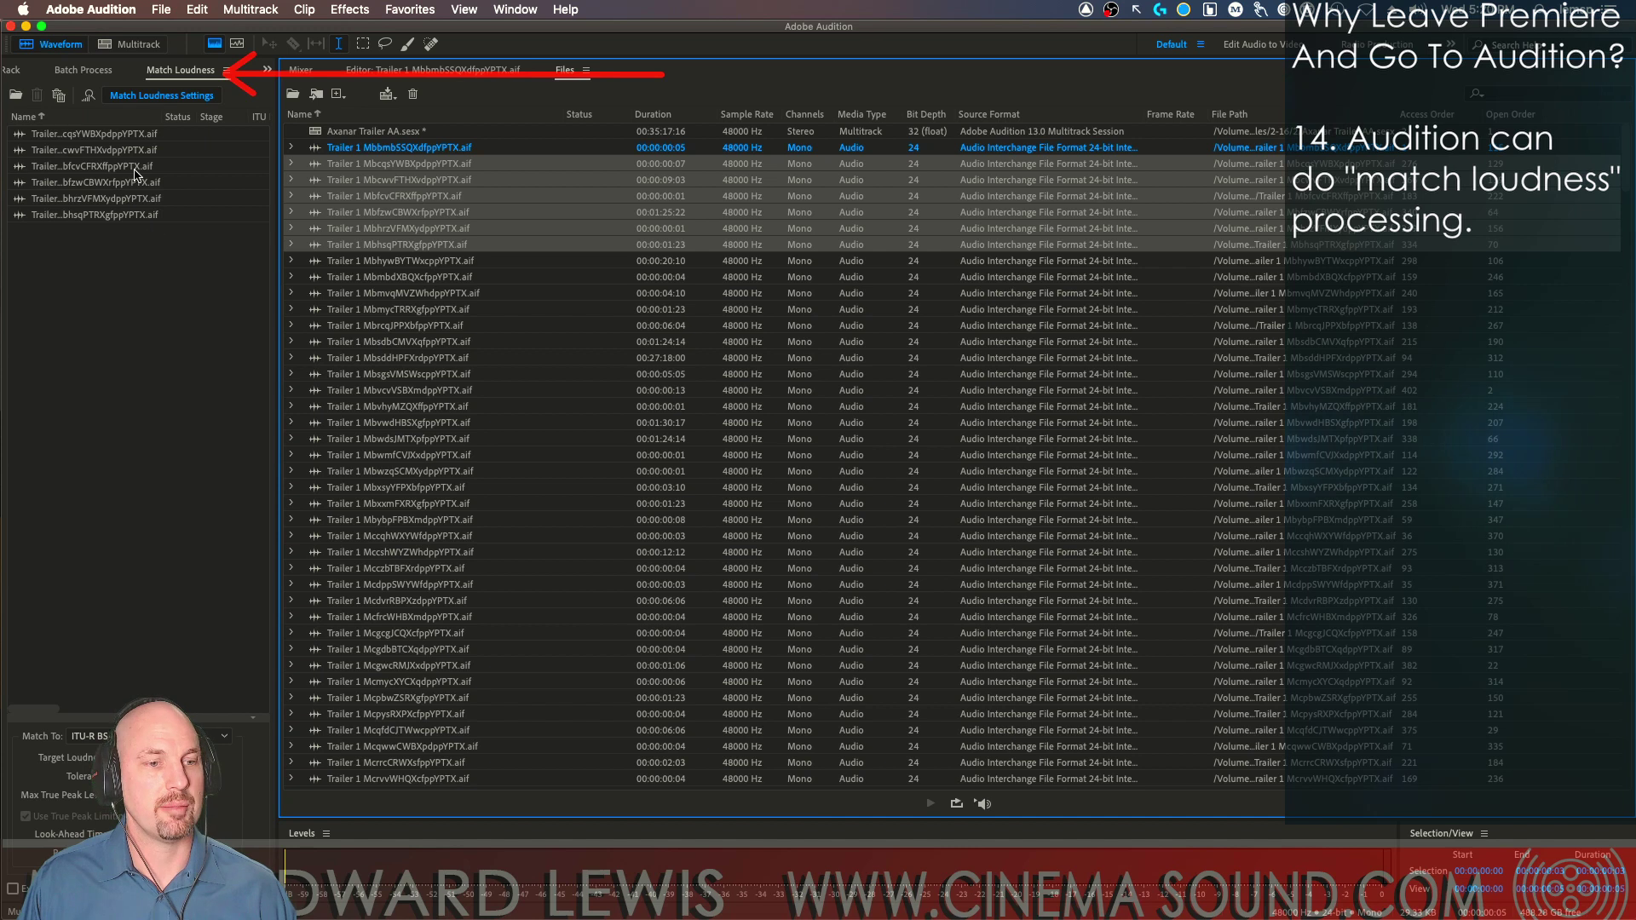